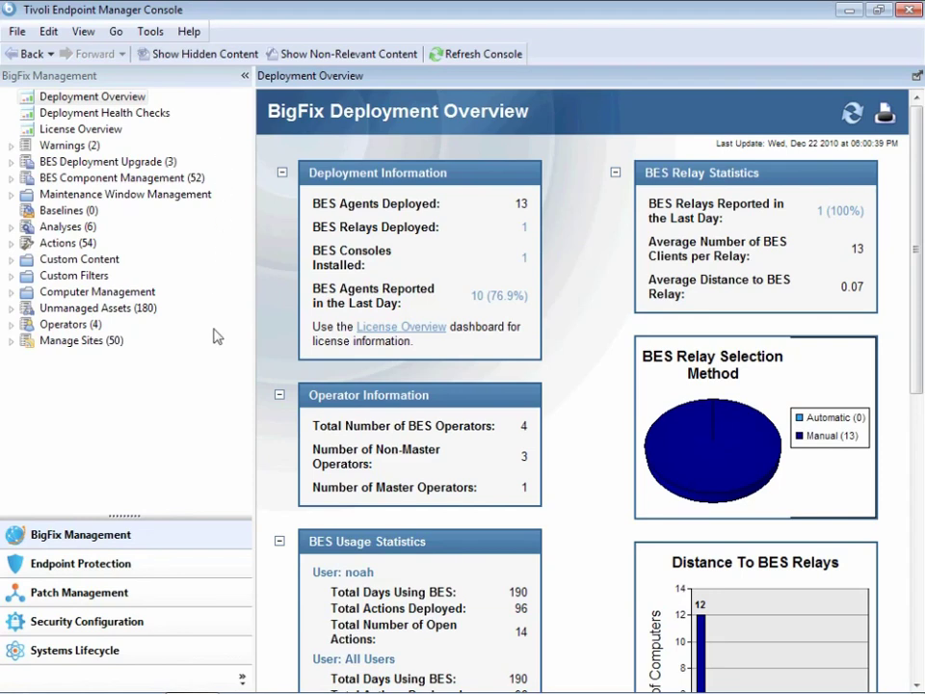
Switch to the Patch Management domain to see content modified in the last 30 days.
click(197, 600)
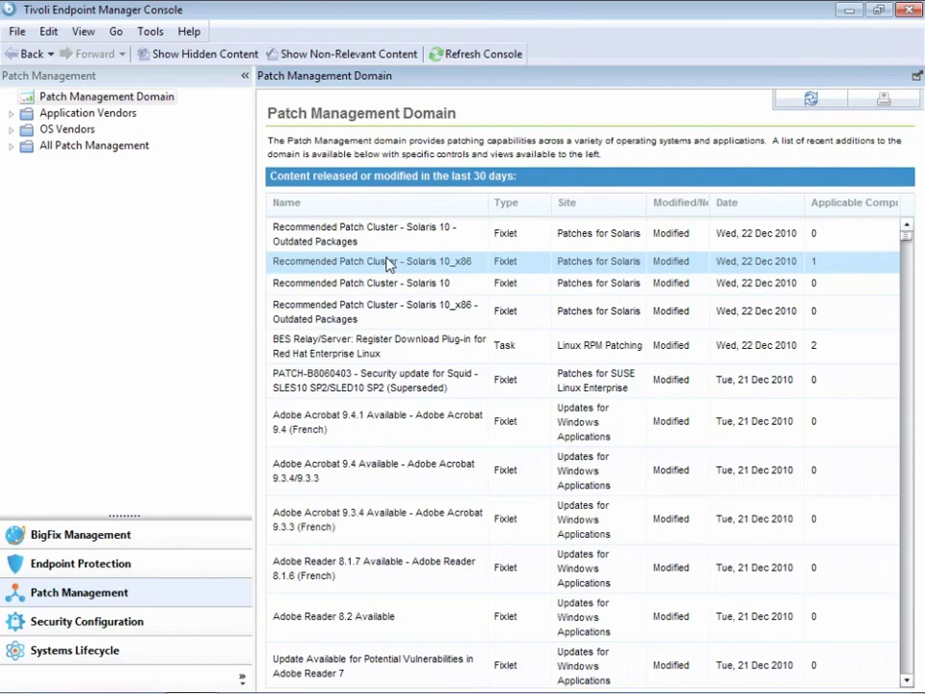
Deploy the Recommended Patch Cluster - Solaris 10_x86 fixlet to its one applicable computer, authorizing with the private key password.
double_click(388, 261)
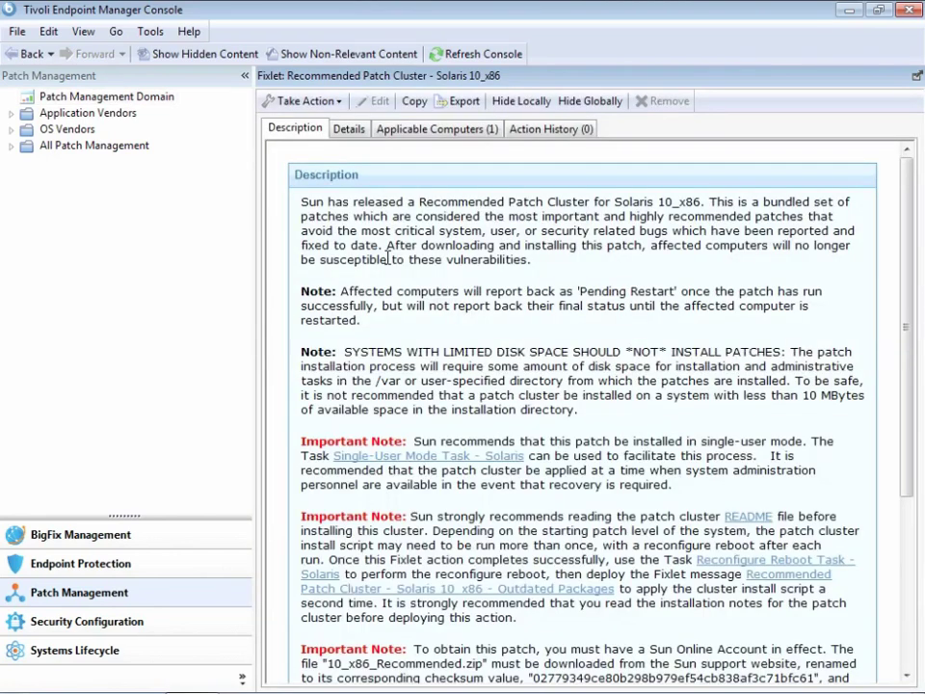
click(341, 104)
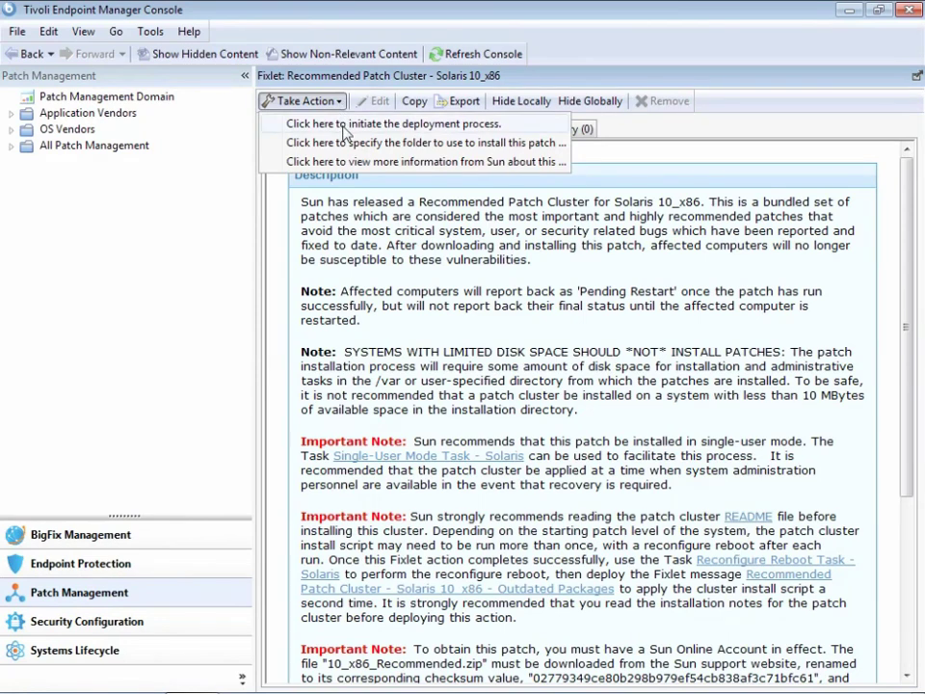
click(339, 126)
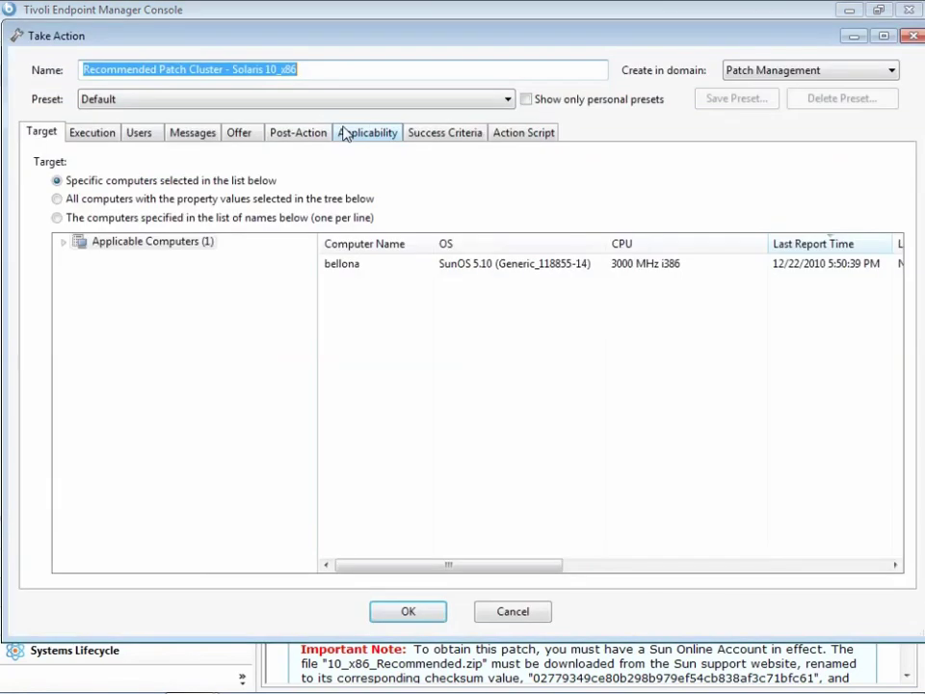
click(357, 264)
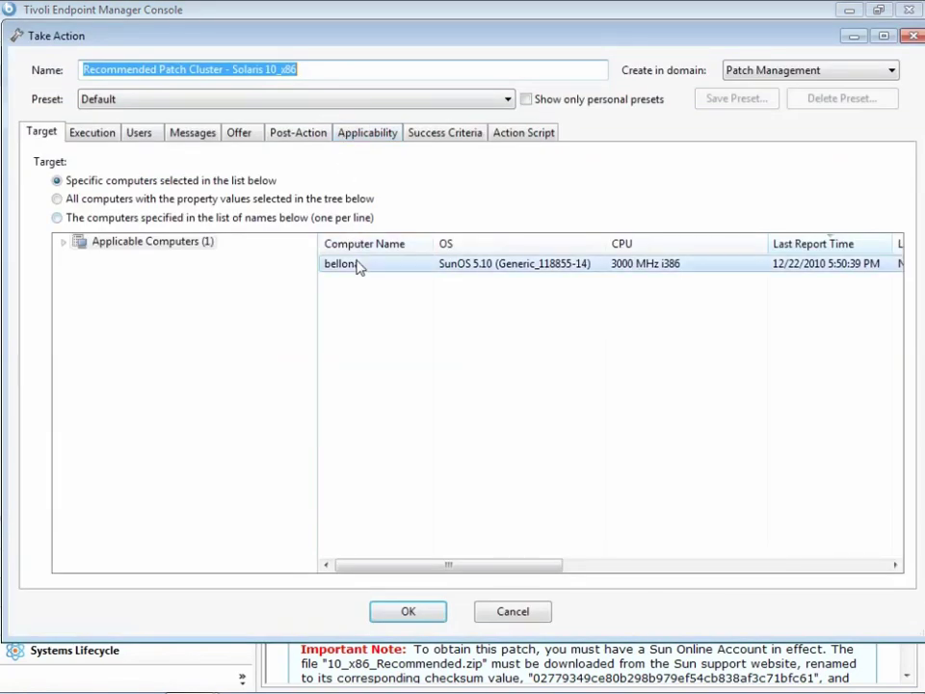
click(423, 612)
text(*******)
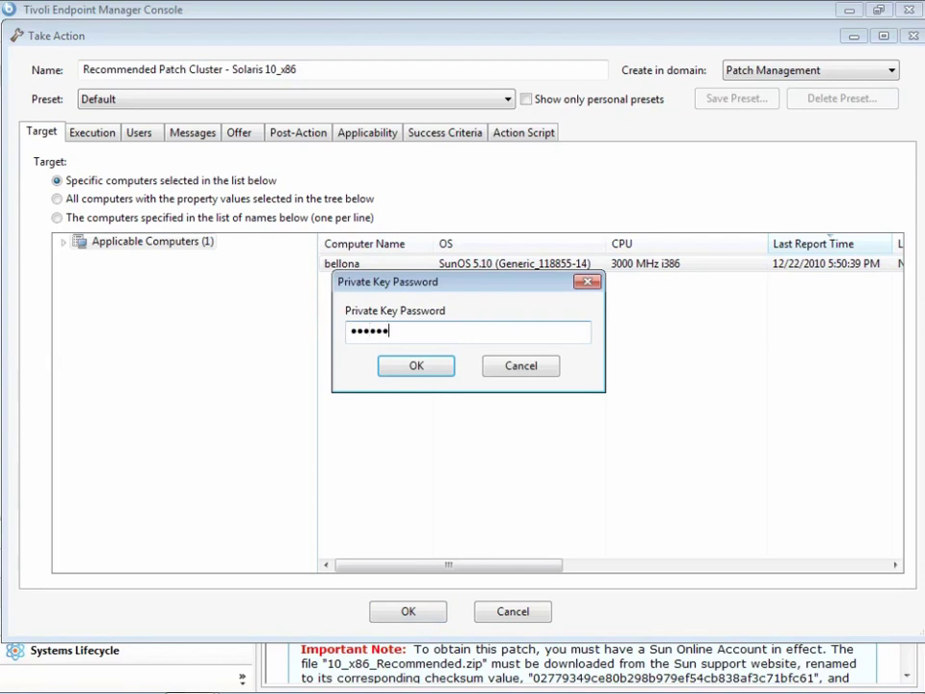
key(Return)
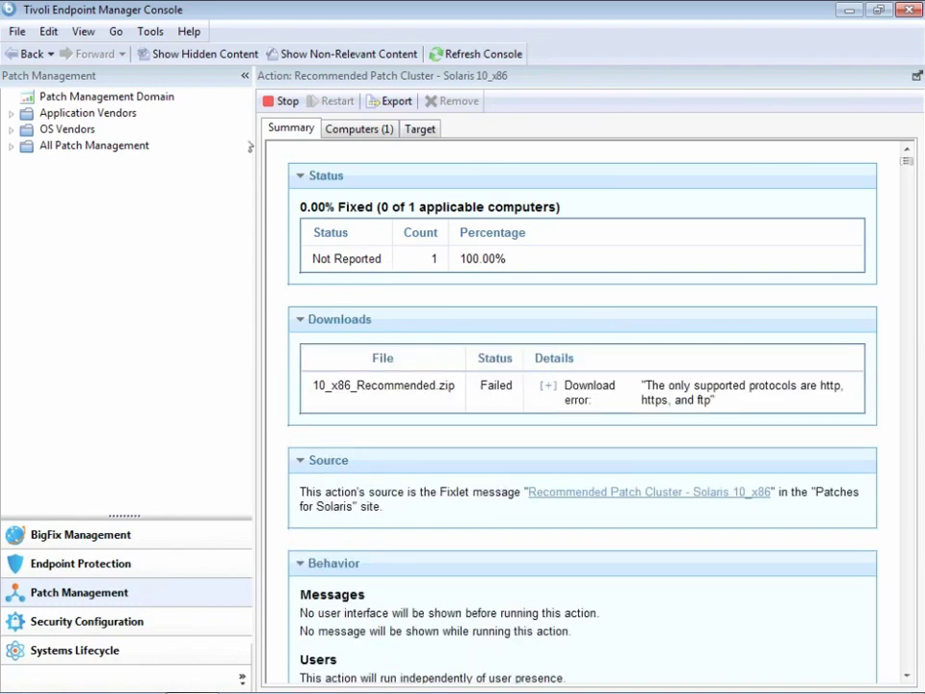
Start a new automatic computer group named XP Chicago with the condition OS contains XP.
click(151, 32)
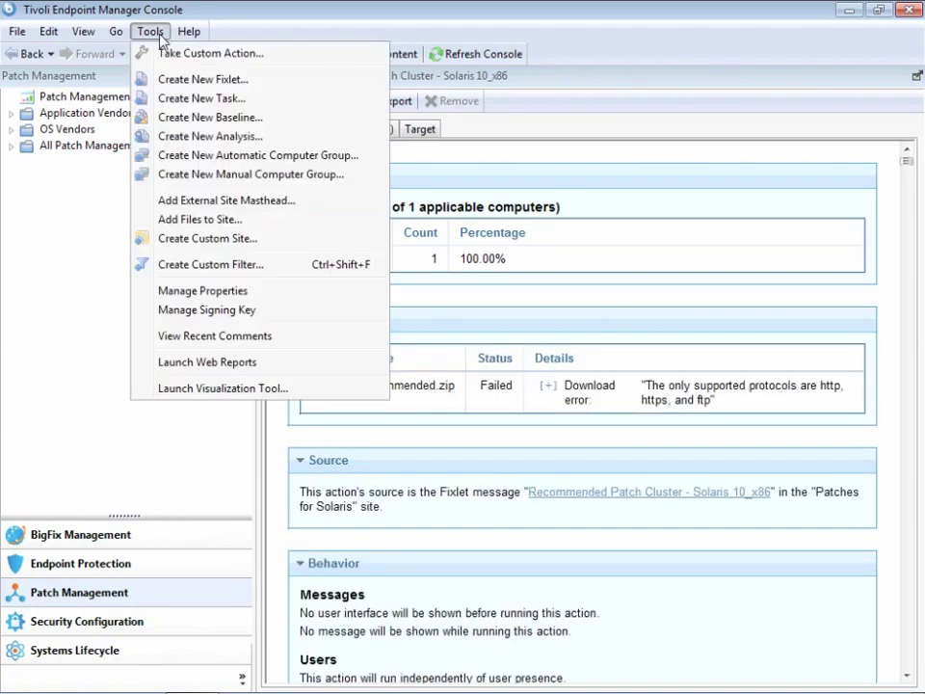
click(367, 156)
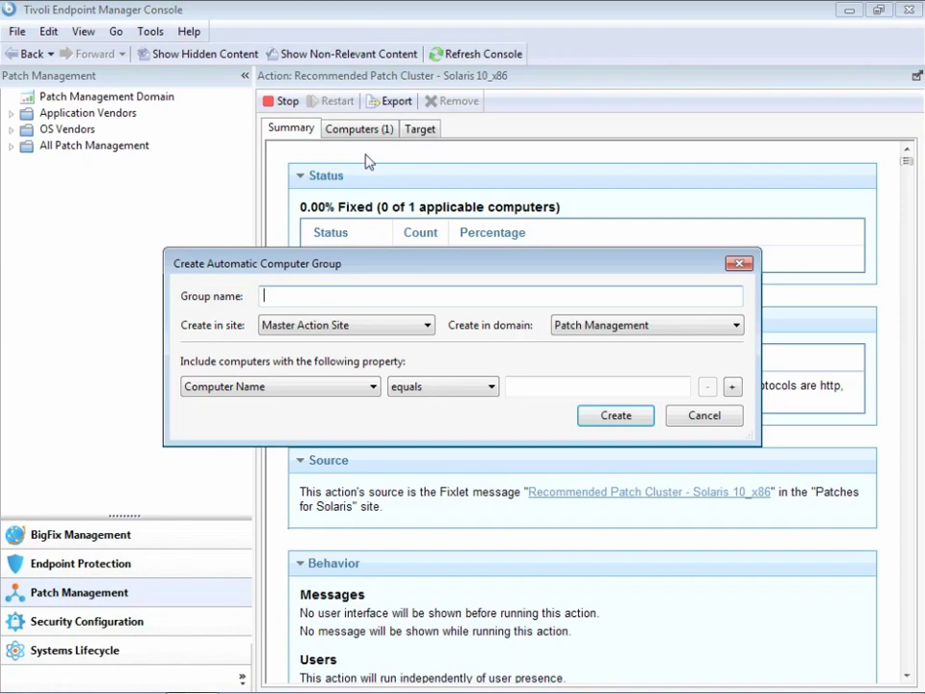
text(XP Chicago)
click(372, 385)
key(o)
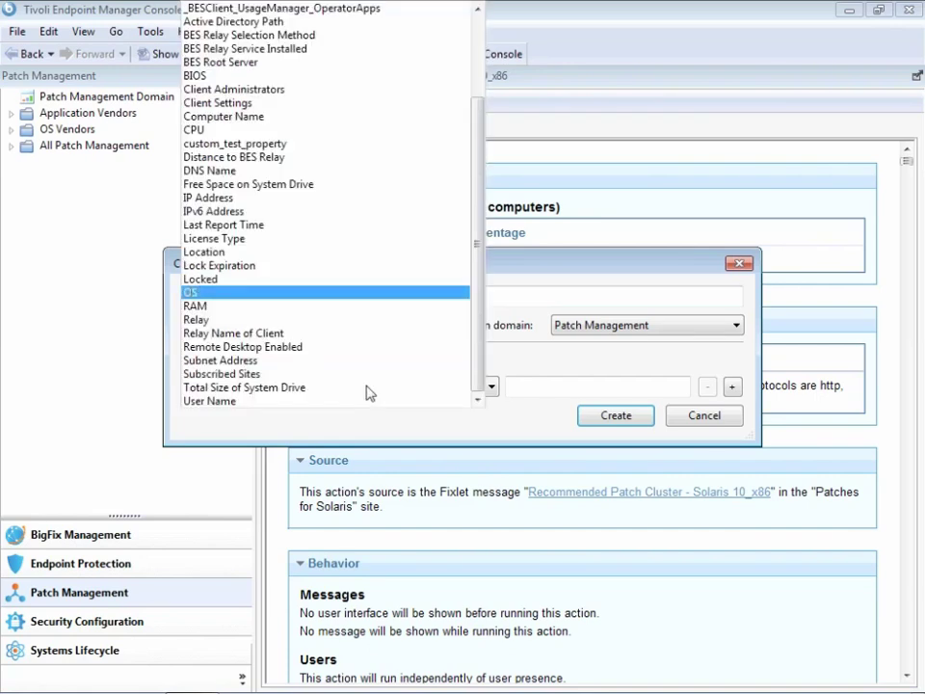
key(Return)
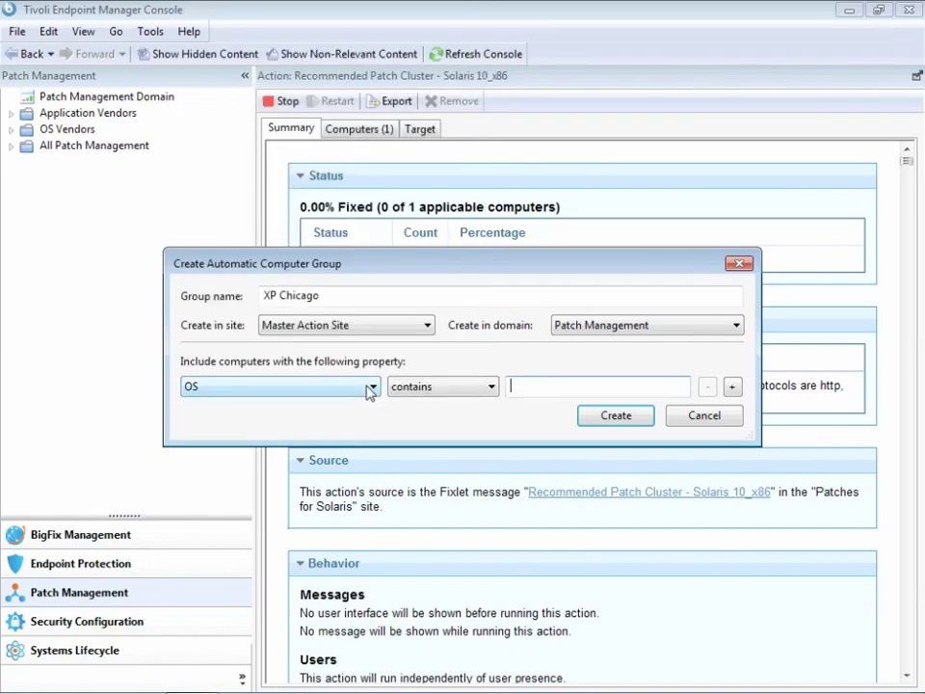
text(XP)
Add the condition Location contains Chicago and create the group, authorizing with the private key password.
click(732, 387)
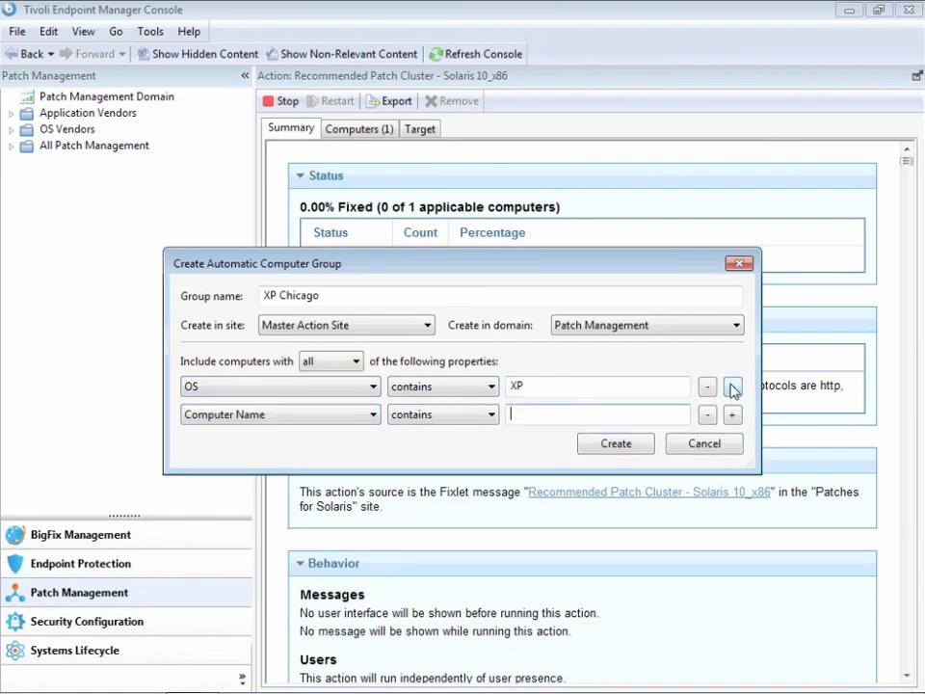
click(373, 414)
key(l)
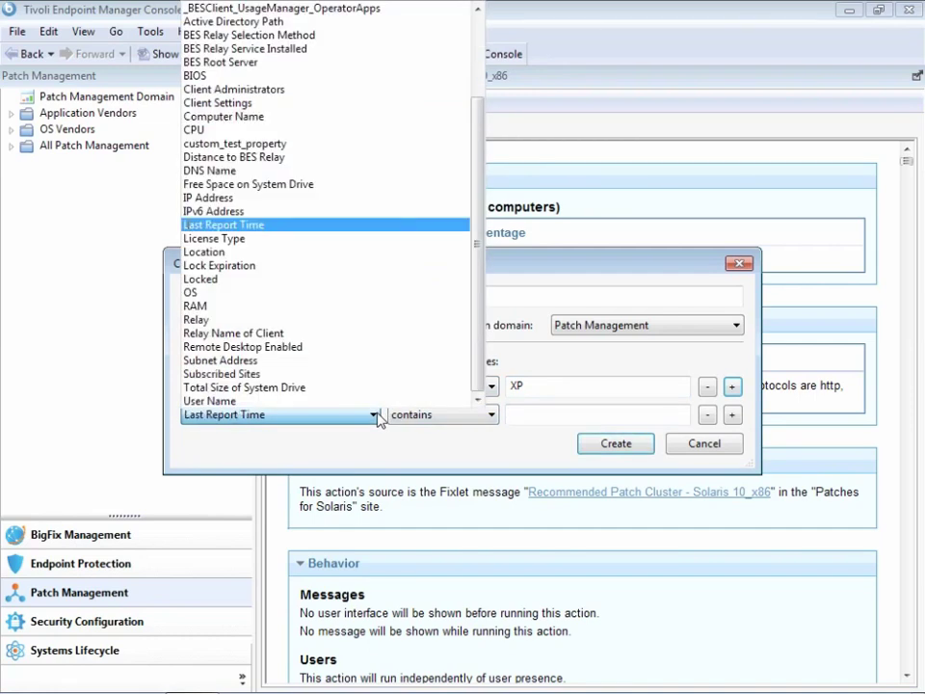
key(l)
key(l)
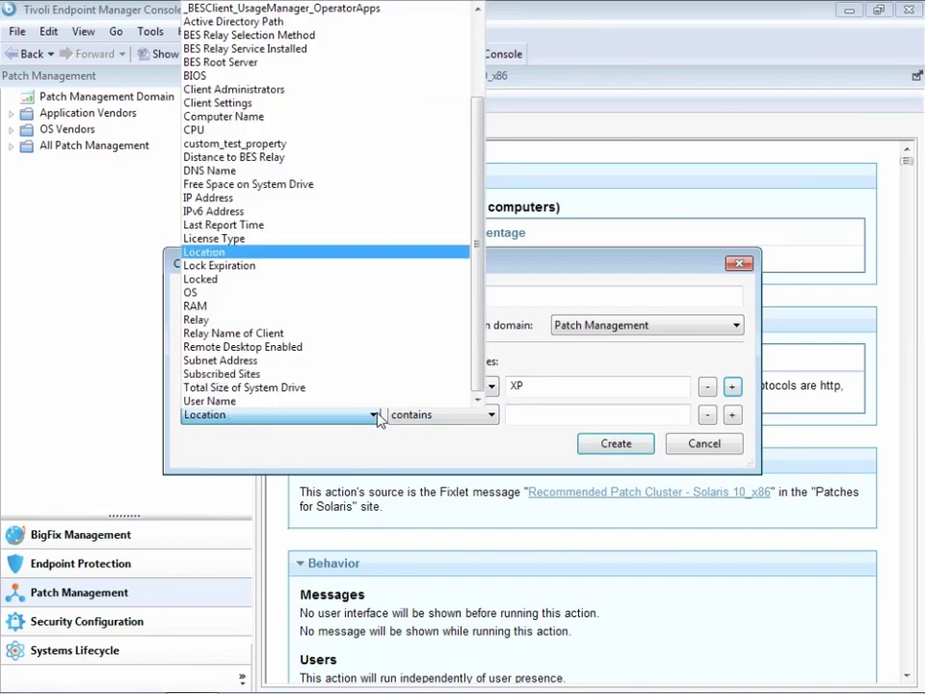
key(Return)
click(531, 413)
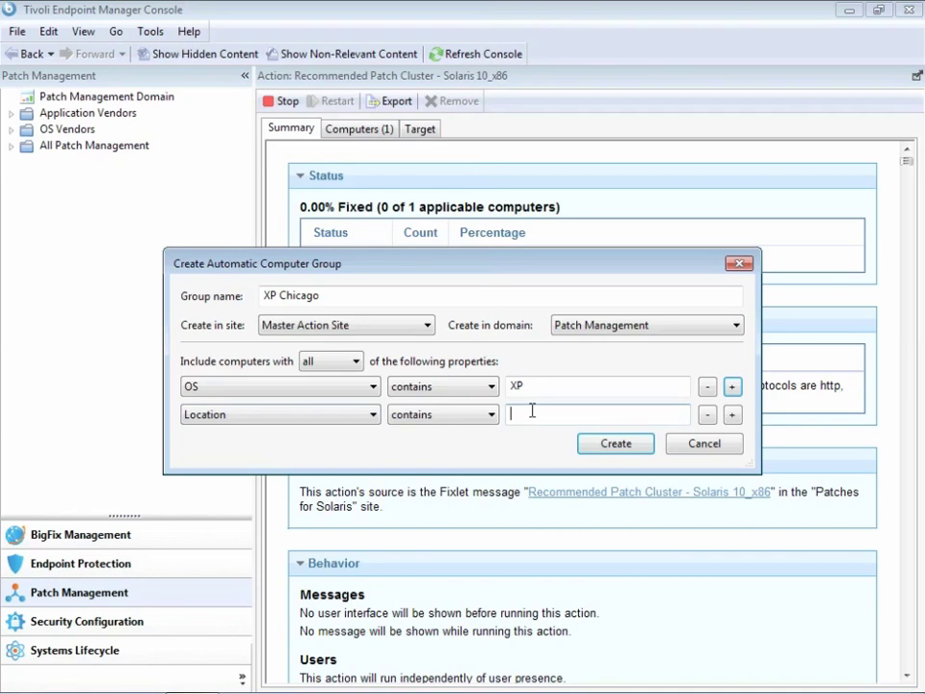
text(Chicago)
click(612, 444)
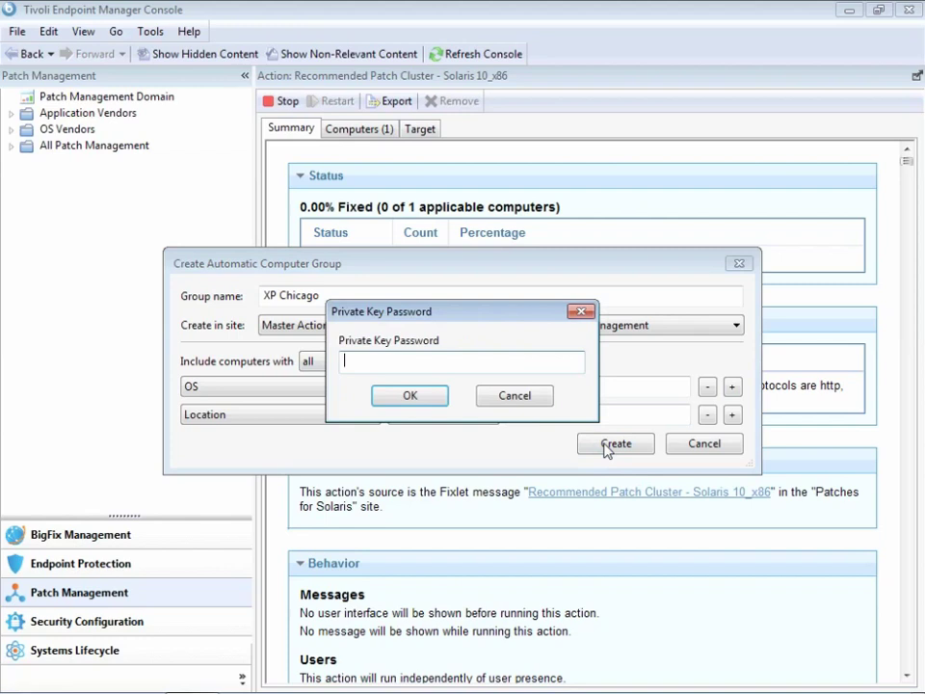
text(****)
key(Return)
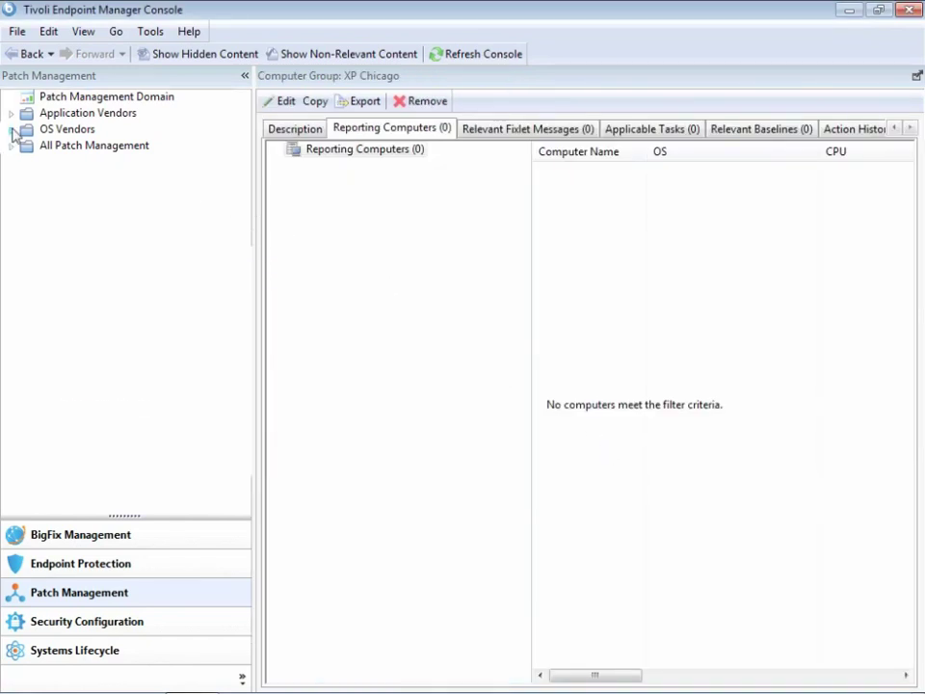
Filter the Microsoft security bulletins by MS08.
click(11, 129)
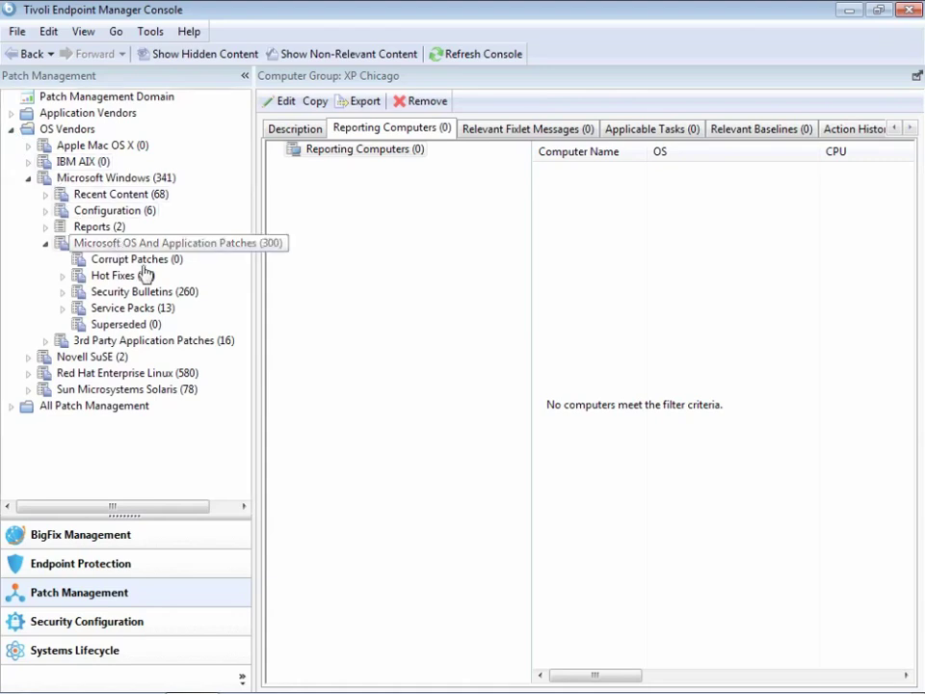
click(168, 293)
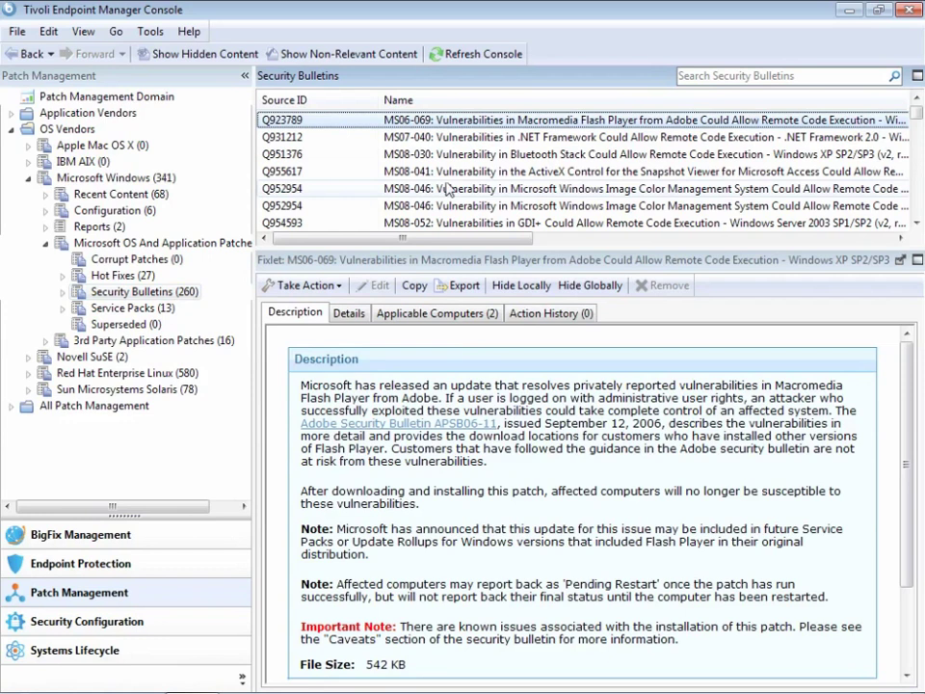
click(697, 75)
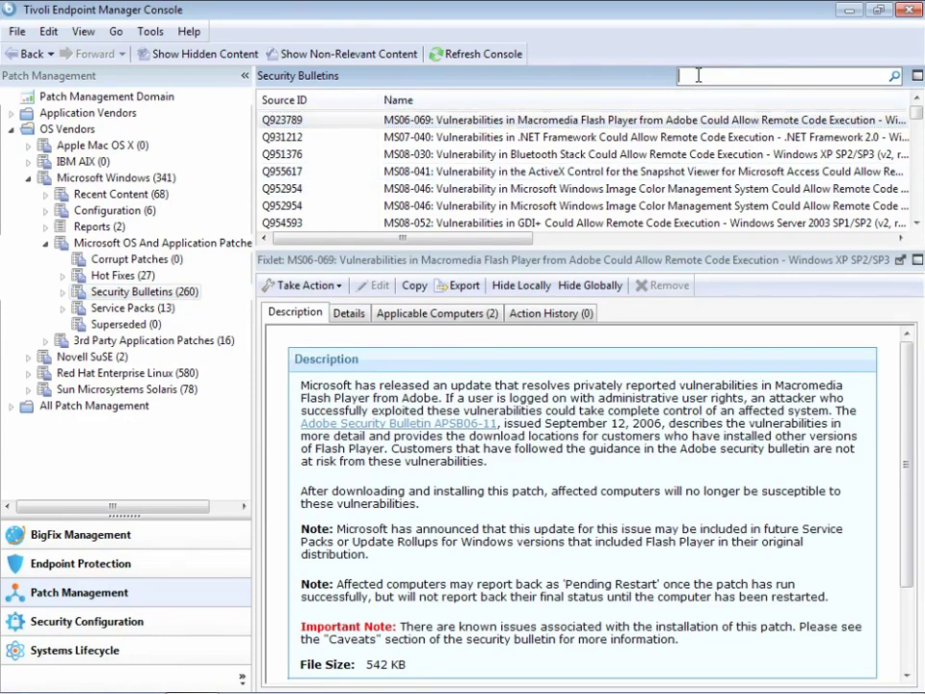
text(x)
key(BackSpace)
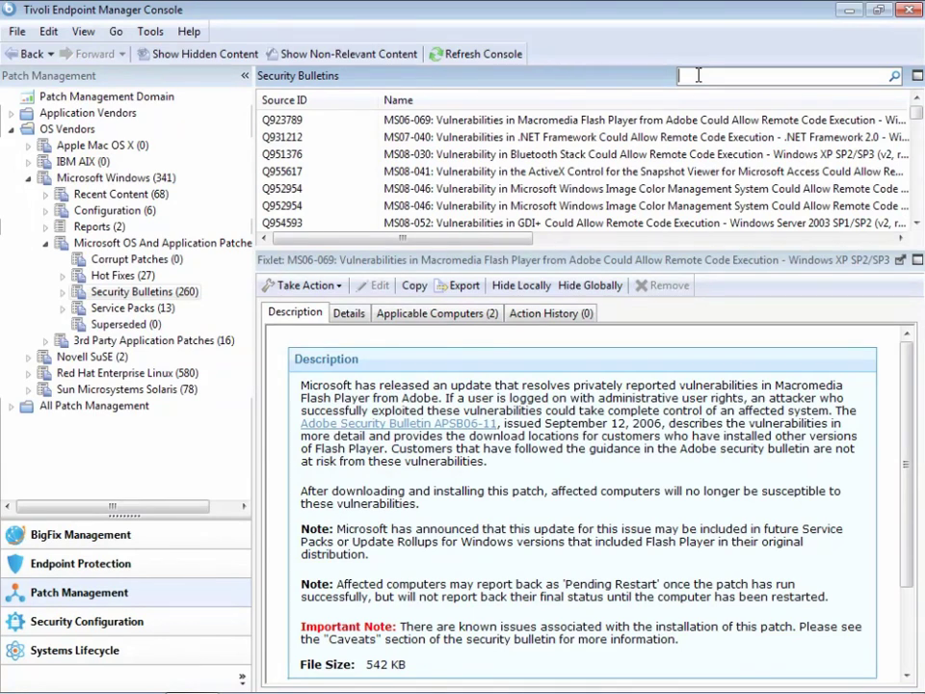
text(MS08)
Select all the filtered MS08 bulletins and bring up their actions menu.
click(597, 157)
right_click(599, 158)
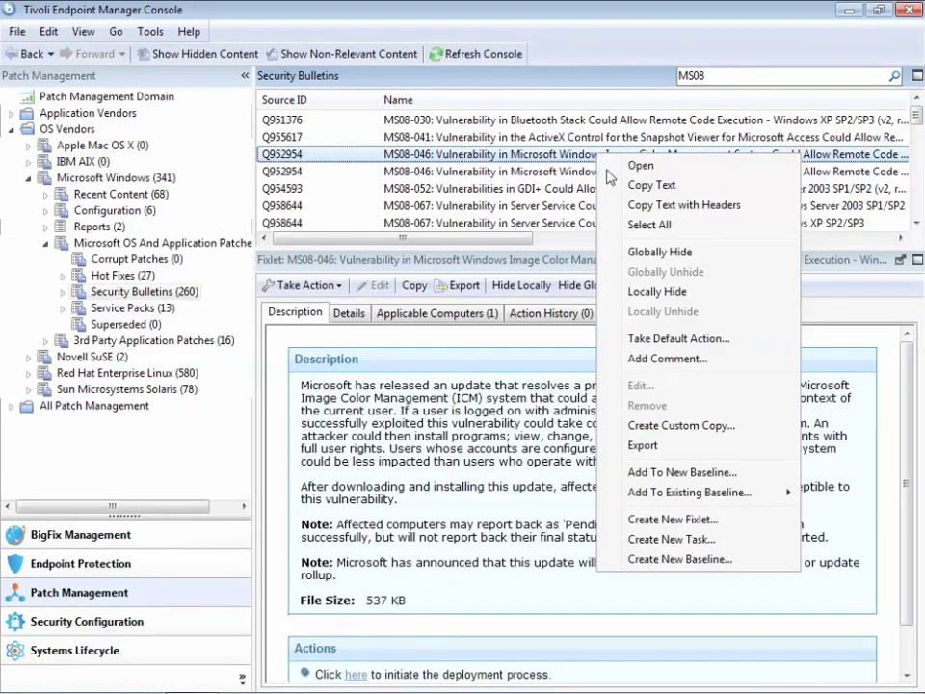
click(650, 224)
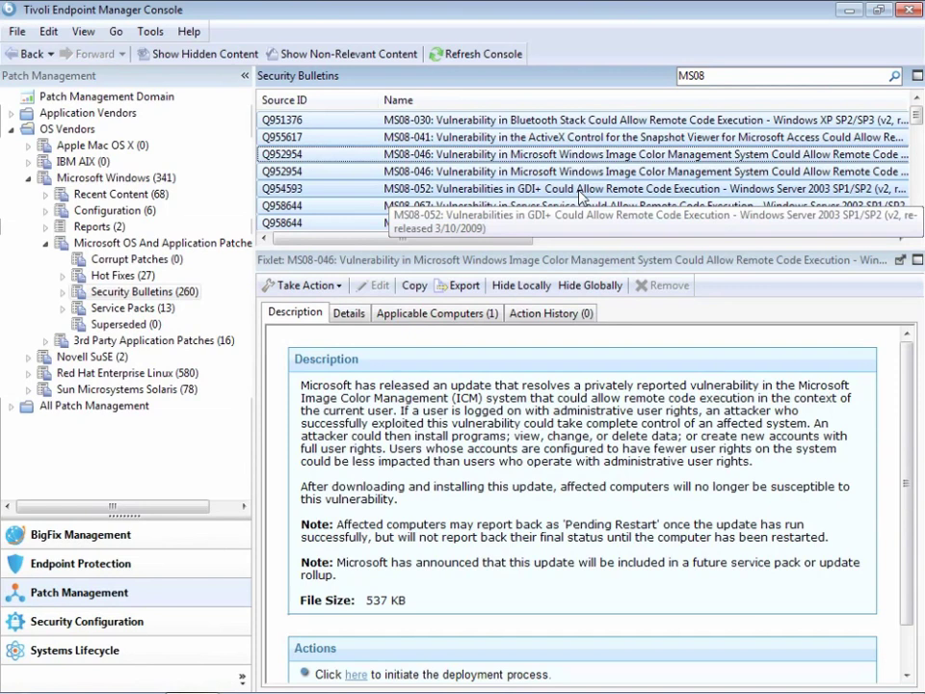
right_click(579, 190)
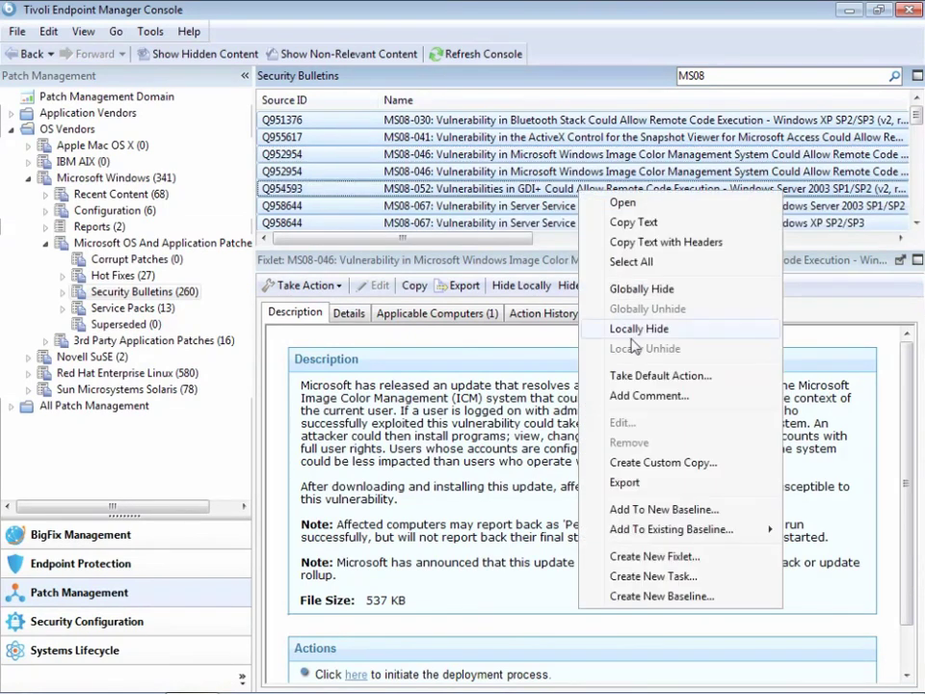
Name the new baseline 'Microsoft 2008 Security' with description MS08 "Patch Tuesday" patches.
click(732, 512)
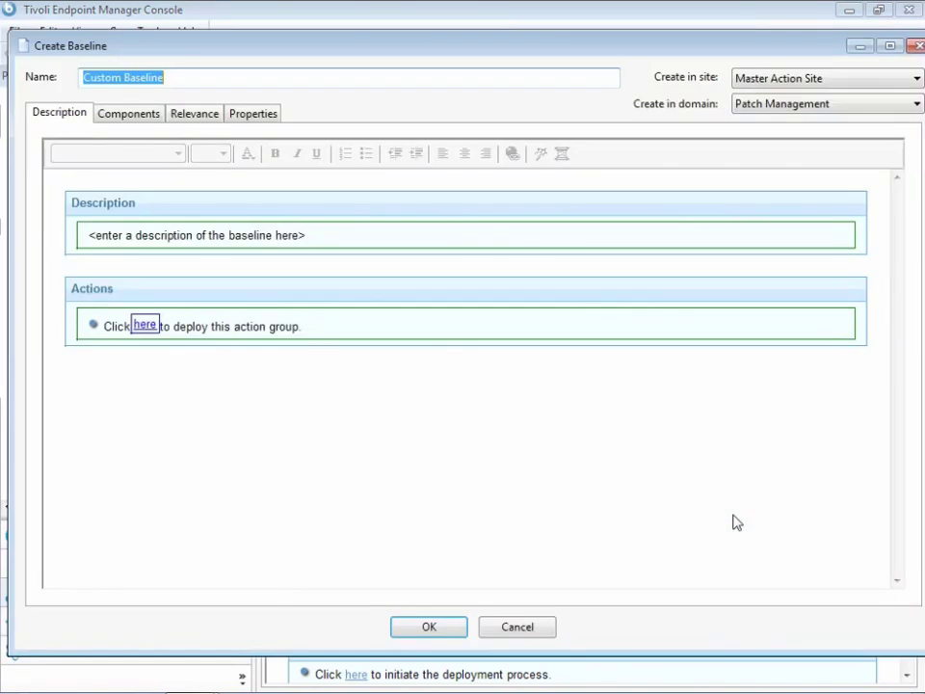
text(M)
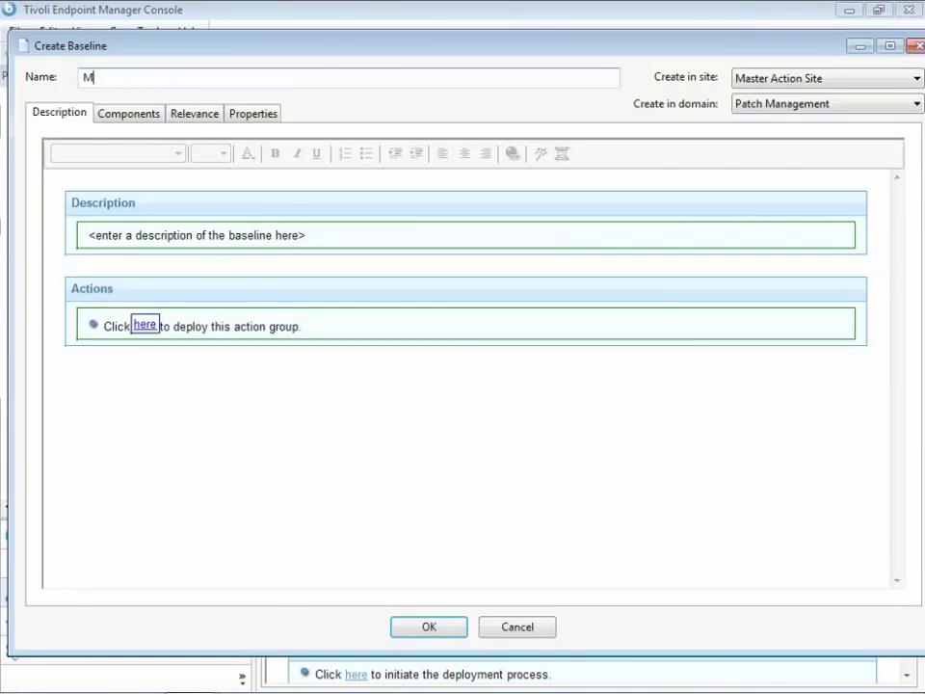
text(icrosoft 2008 Security)
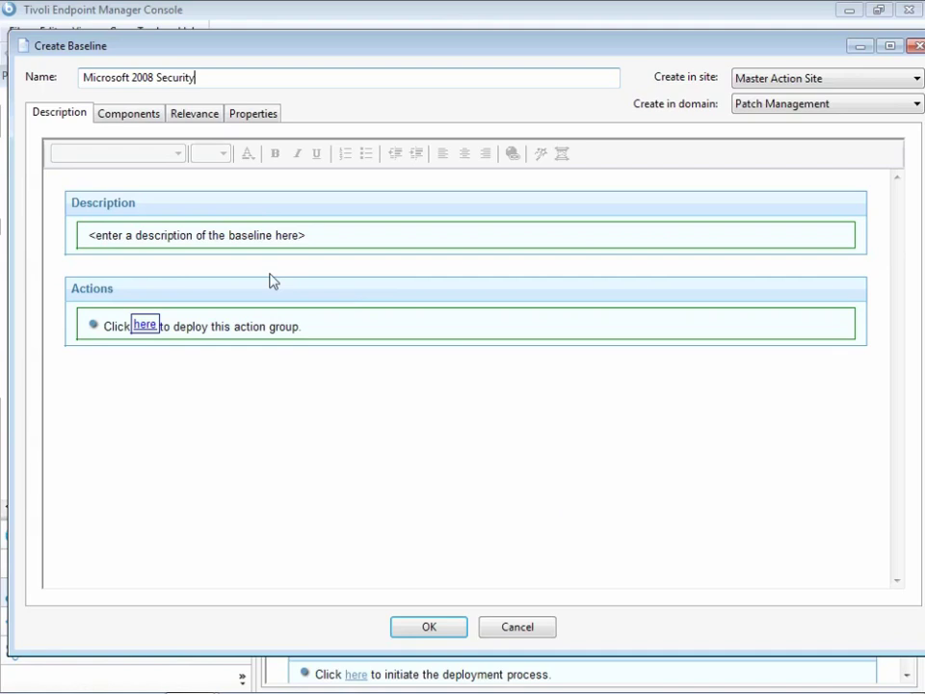
click(266, 236)
triple_click(266, 236)
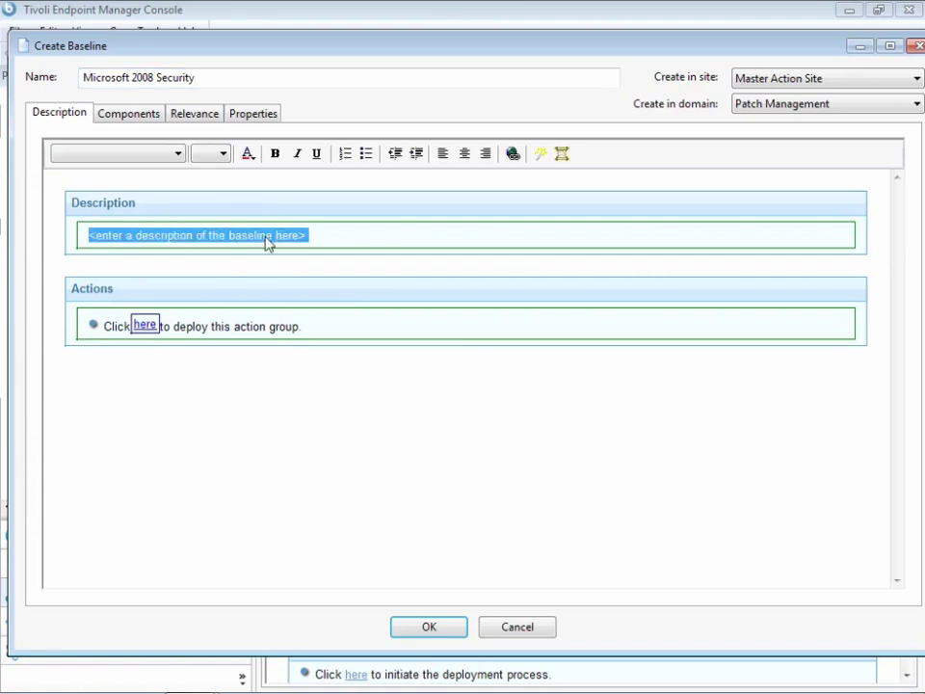
text(MS08)
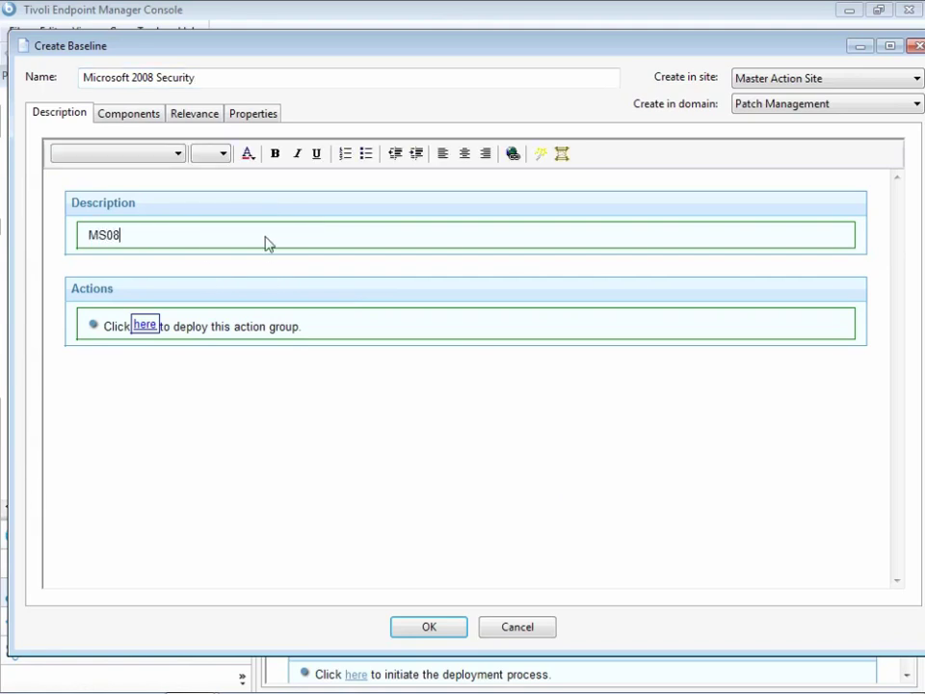
text( ')
text(Patch Tu)
text(esday" )
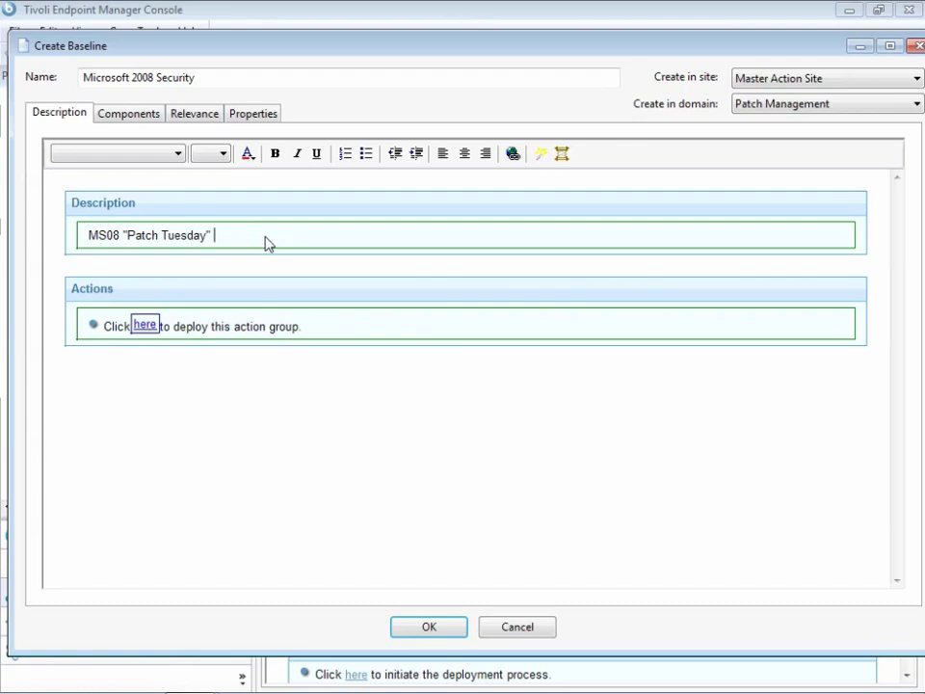
text(patches)
Check the baseline's components, then save it with the private key password.
click(147, 114)
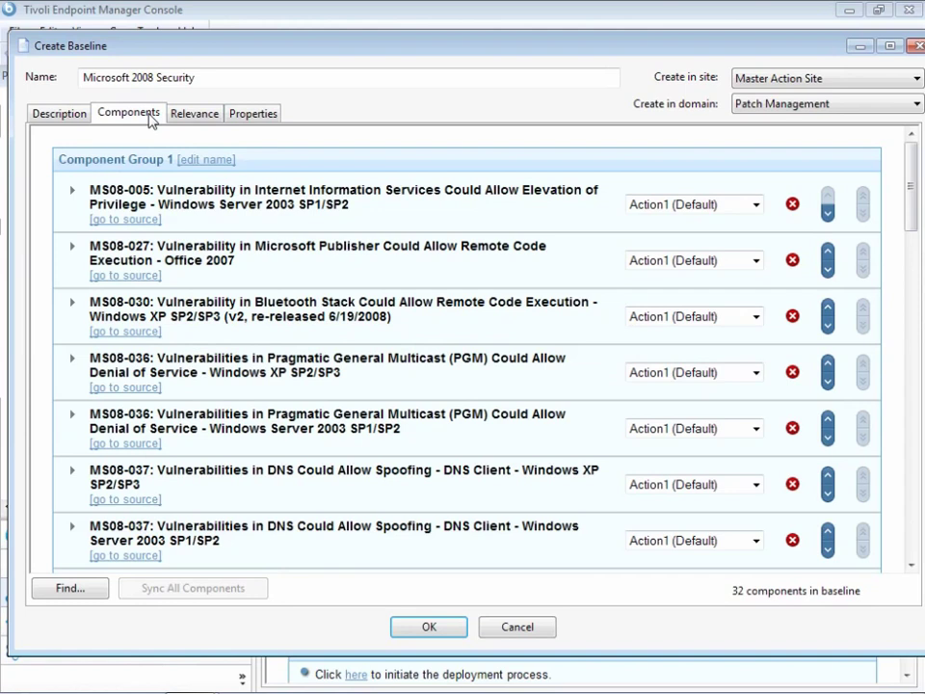
click(77, 117)
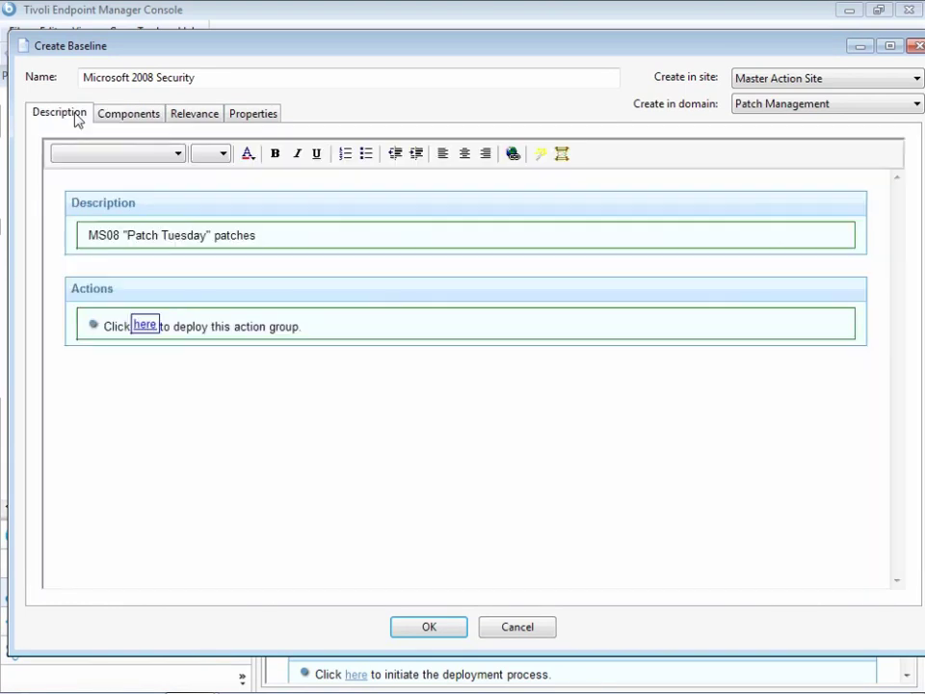
click(450, 634)
text(*******)
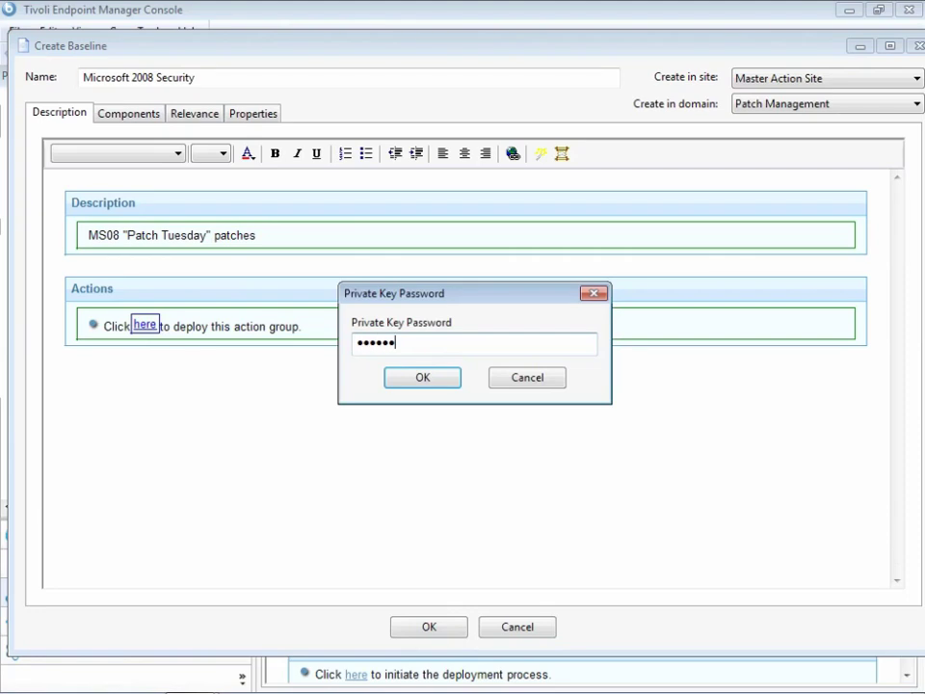
key(Return)
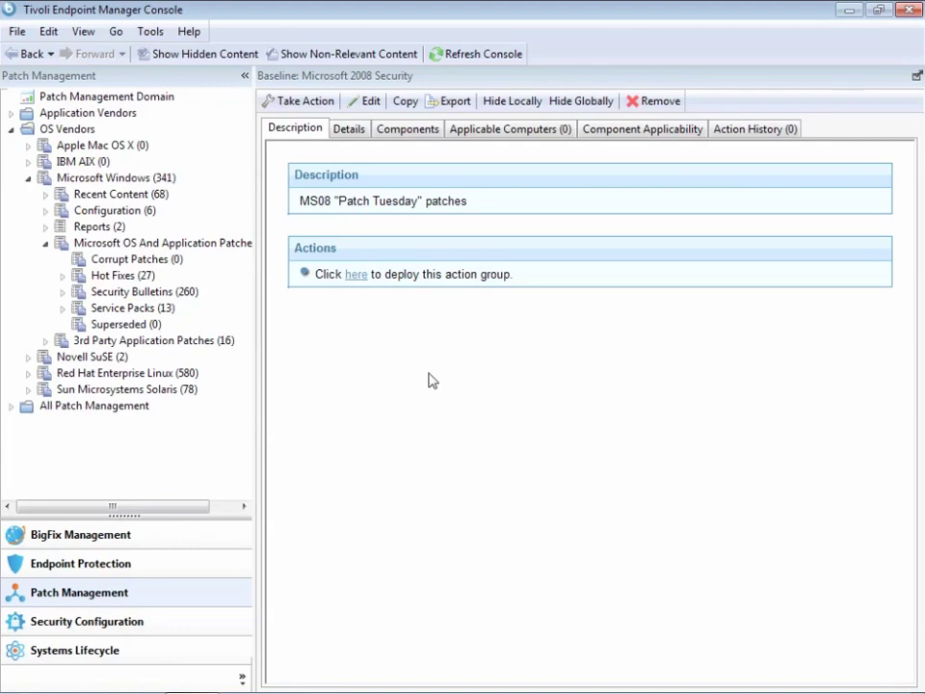
Target the Microsoft 2008 Security baseline action at the XP Chicago group's 2 computers.
click(328, 101)
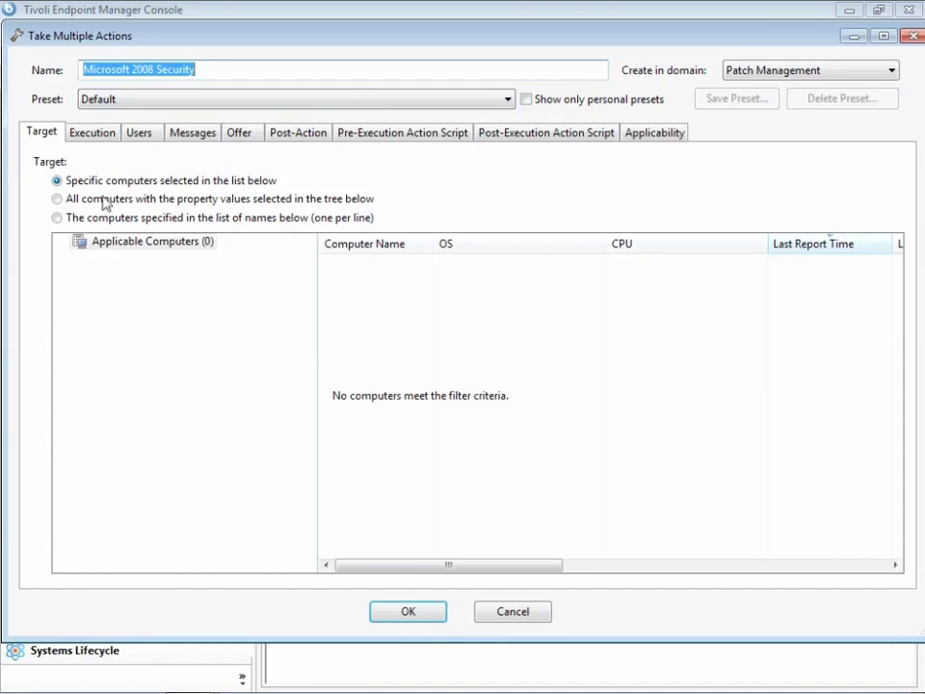
click(58, 200)
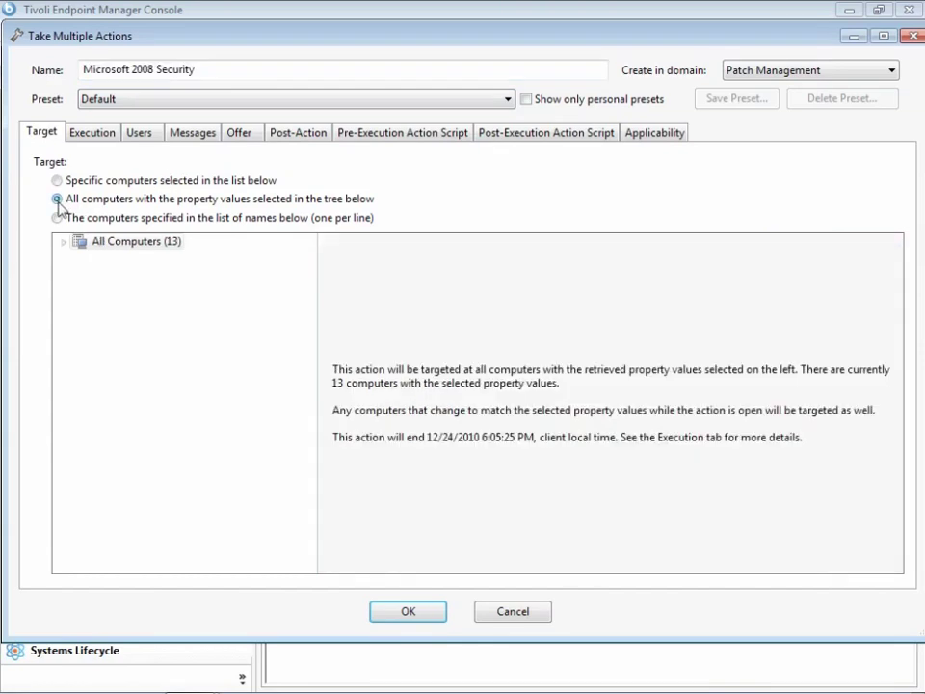
click(63, 242)
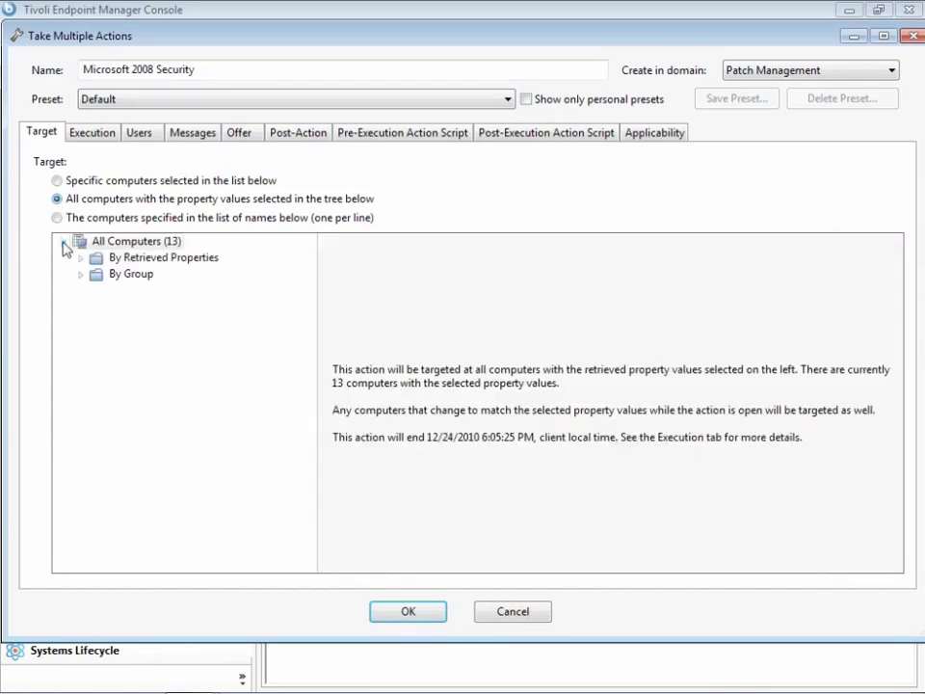
click(82, 275)
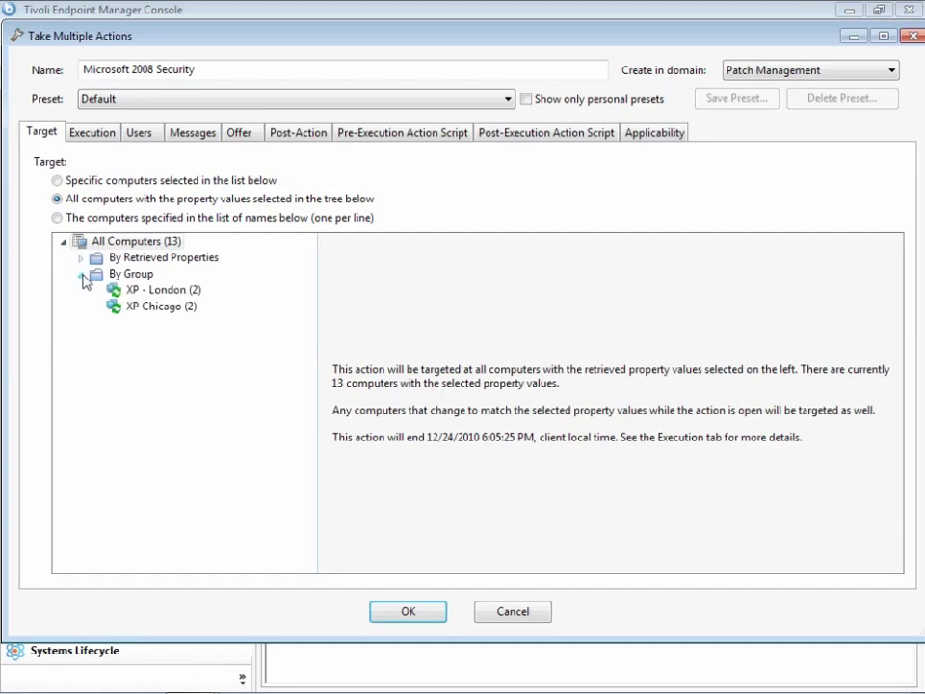
click(169, 306)
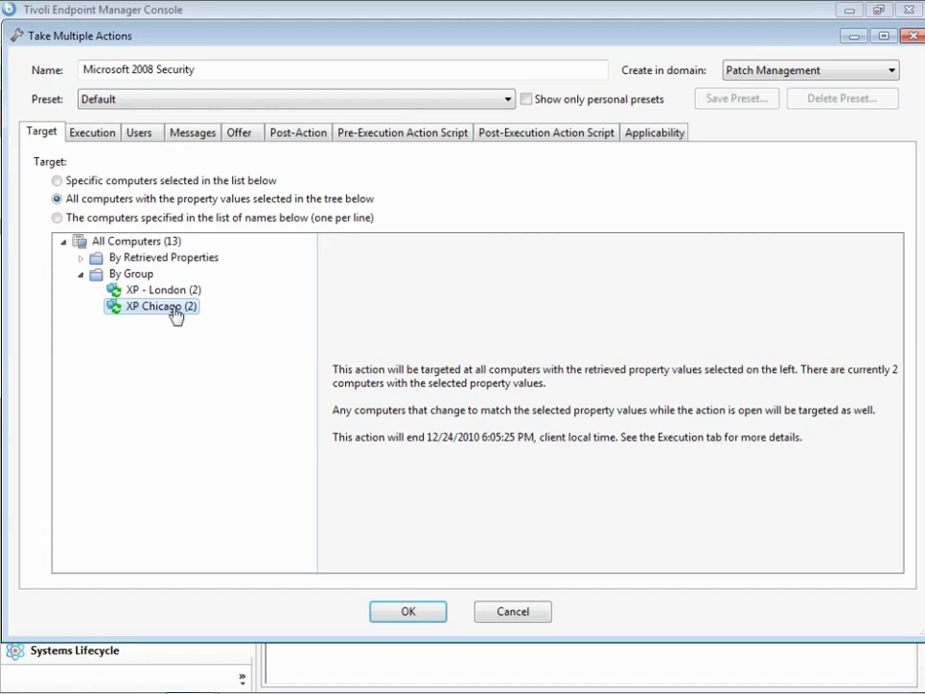
Apply the Policy execution preset: no end date, reapplying whenever relevant again.
click(113, 142)
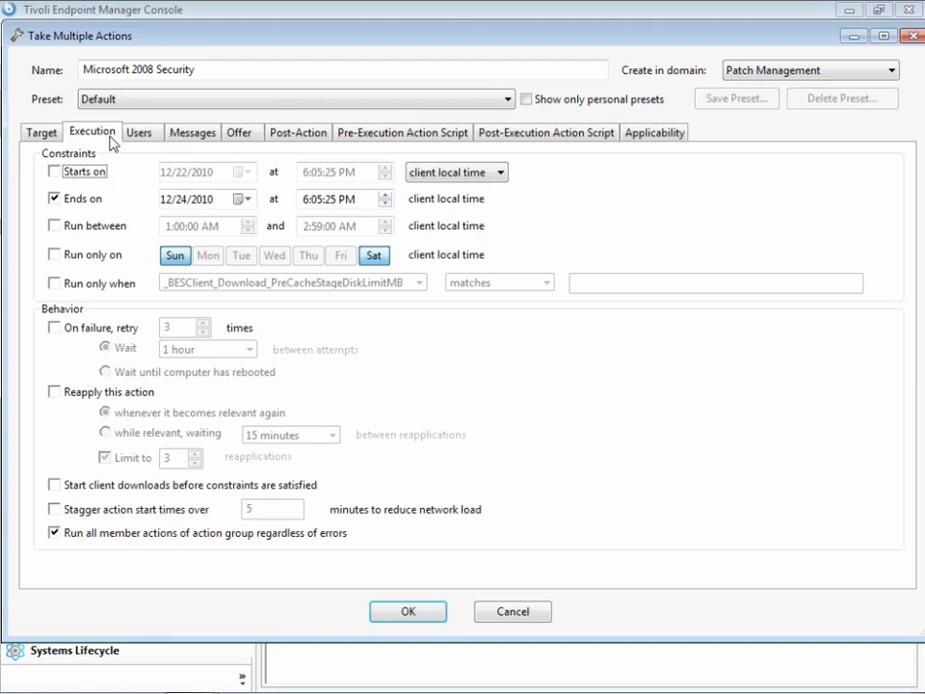
click(149, 100)
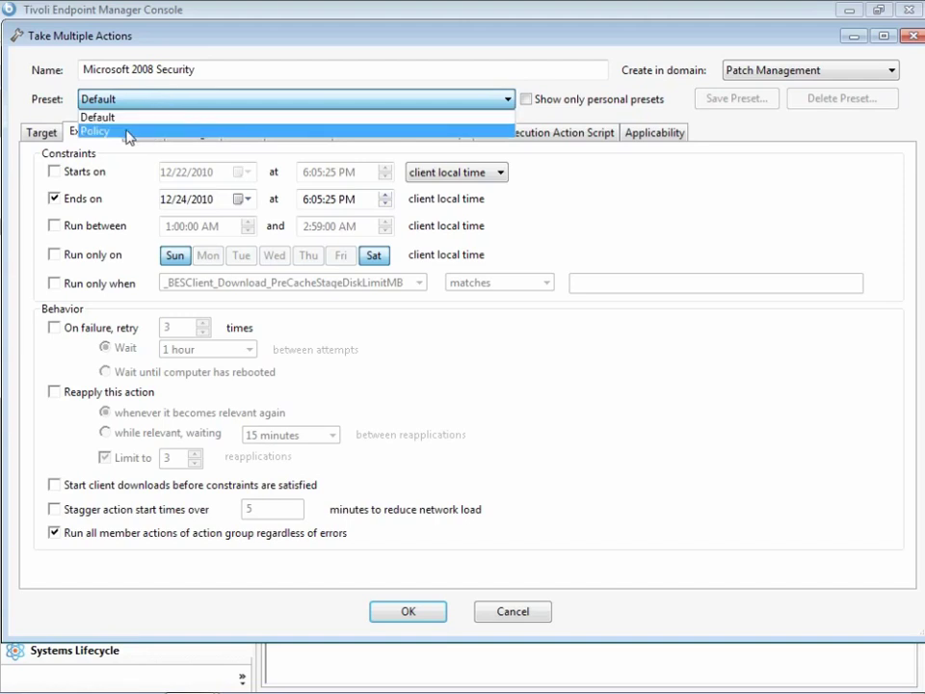
click(128, 132)
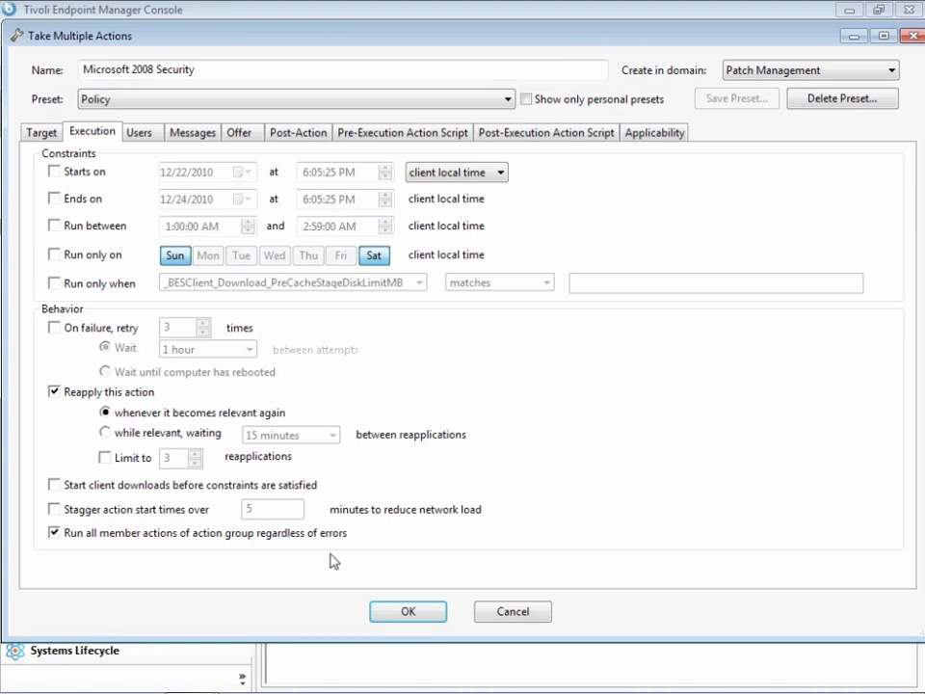
Send the Microsoft 2008 Security action, confirming with the private key password.
click(423, 615)
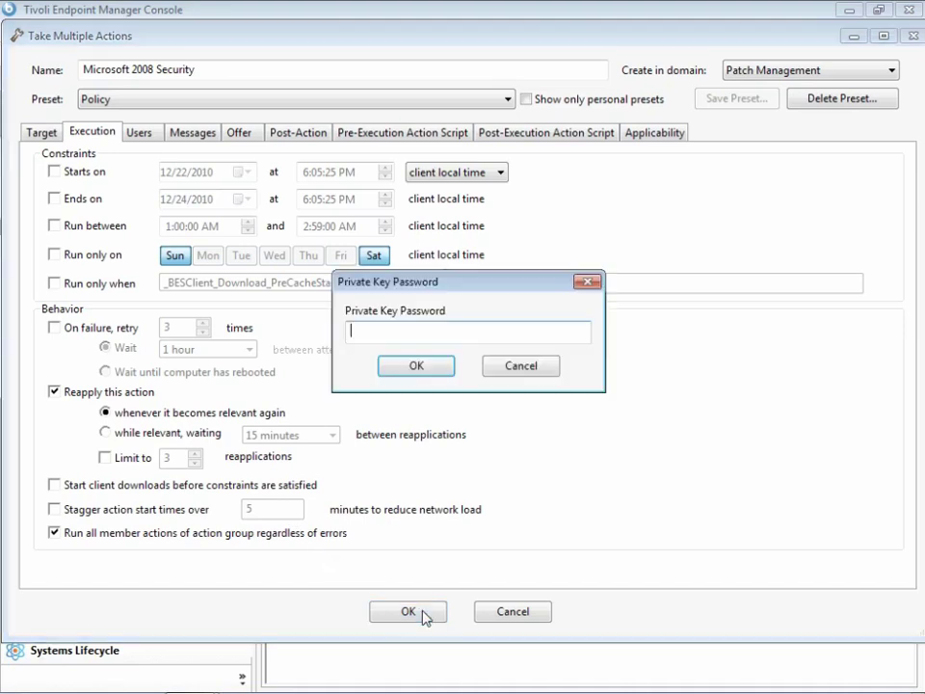
text(•••••••)
key(Return)
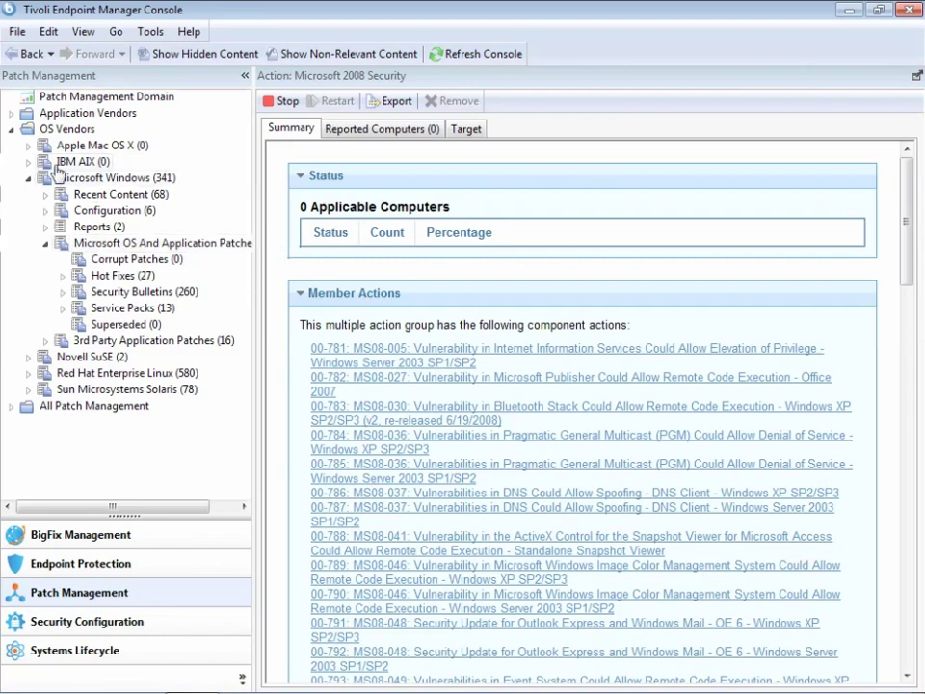
Open the Patches for Windows Overview dashboard from the Patch Management dashboards.
click(10, 129)
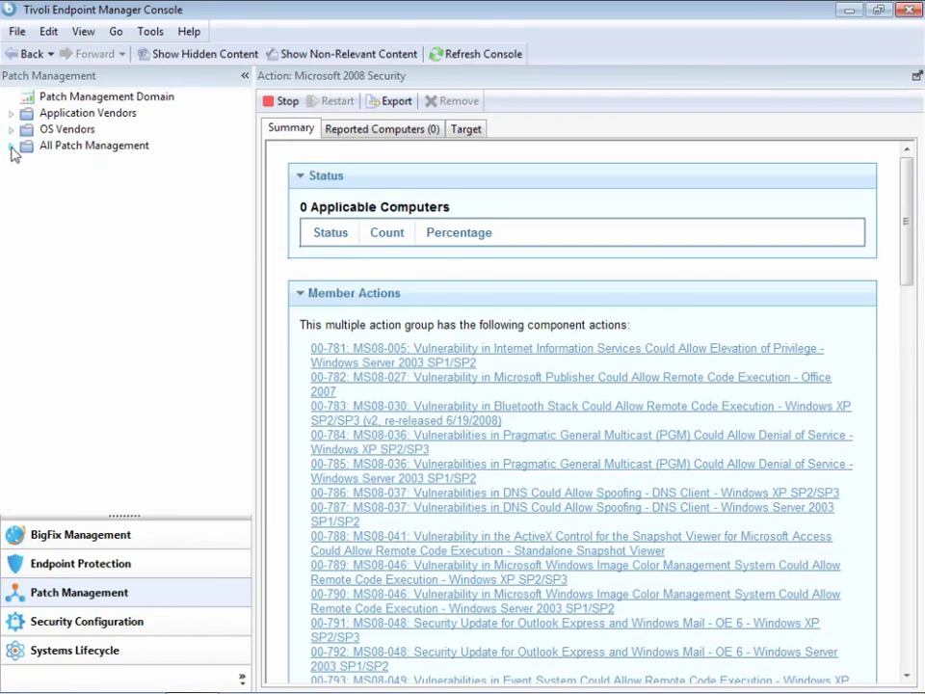
click(12, 147)
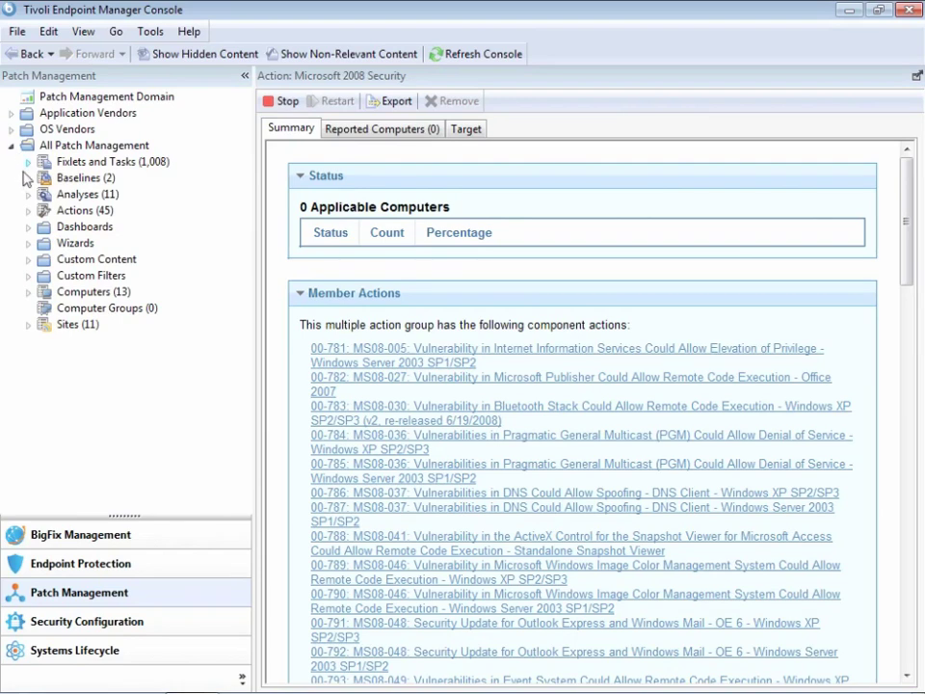
double_click(83, 228)
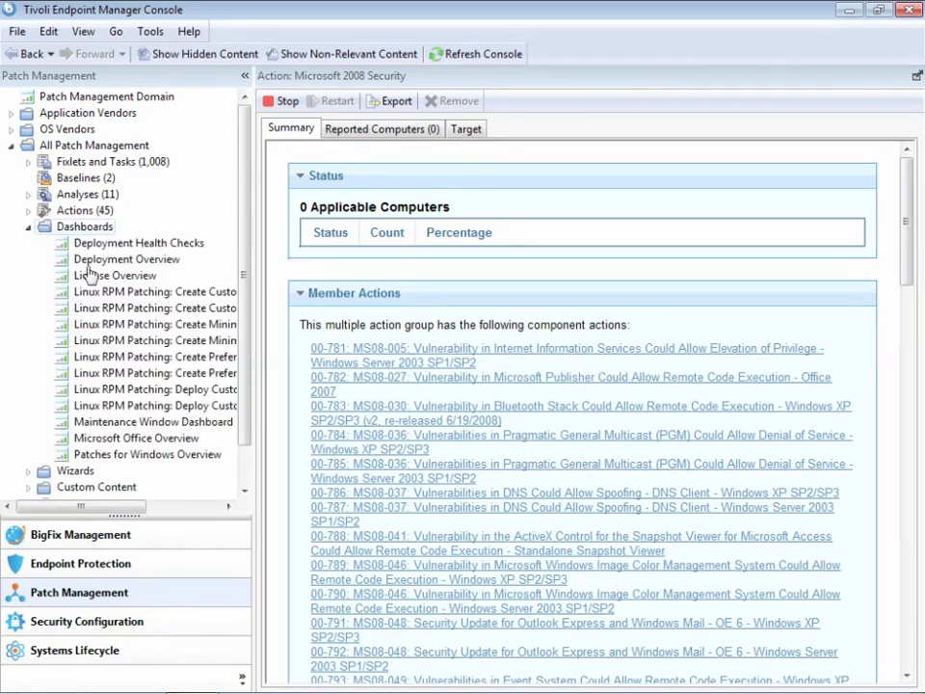
click(159, 457)
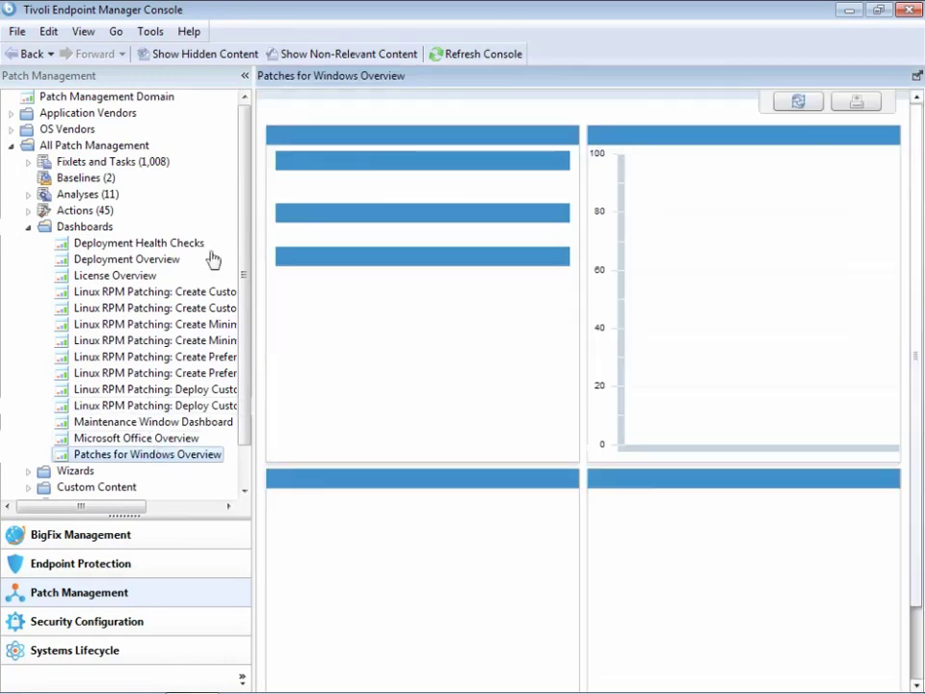
Widen the dashboard and review the 432 needed patches by severity in the bar and pie charts.
click(246, 76)
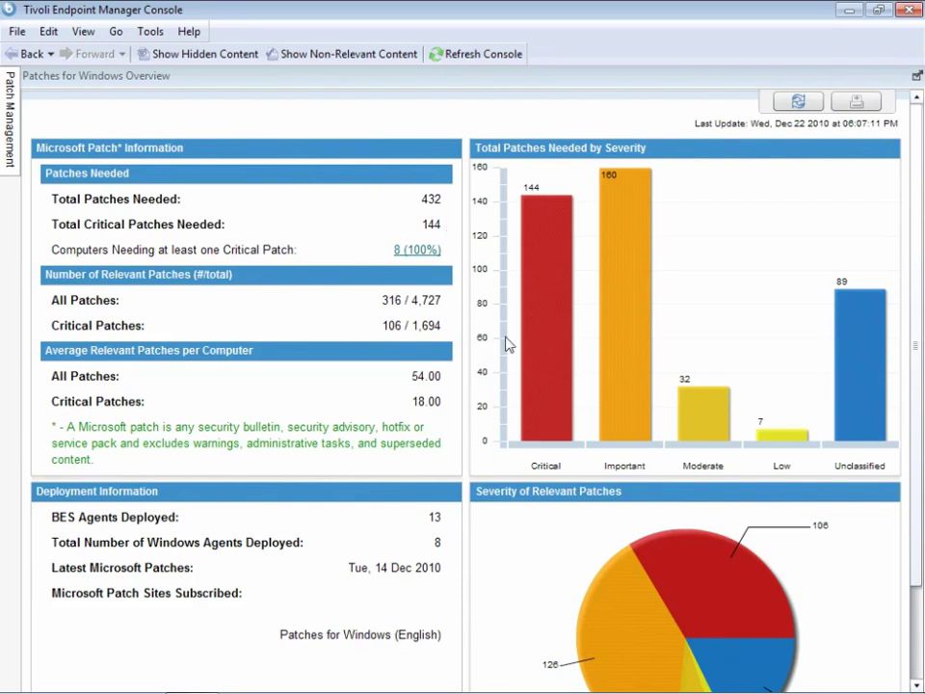
mouse_move(528, 359)
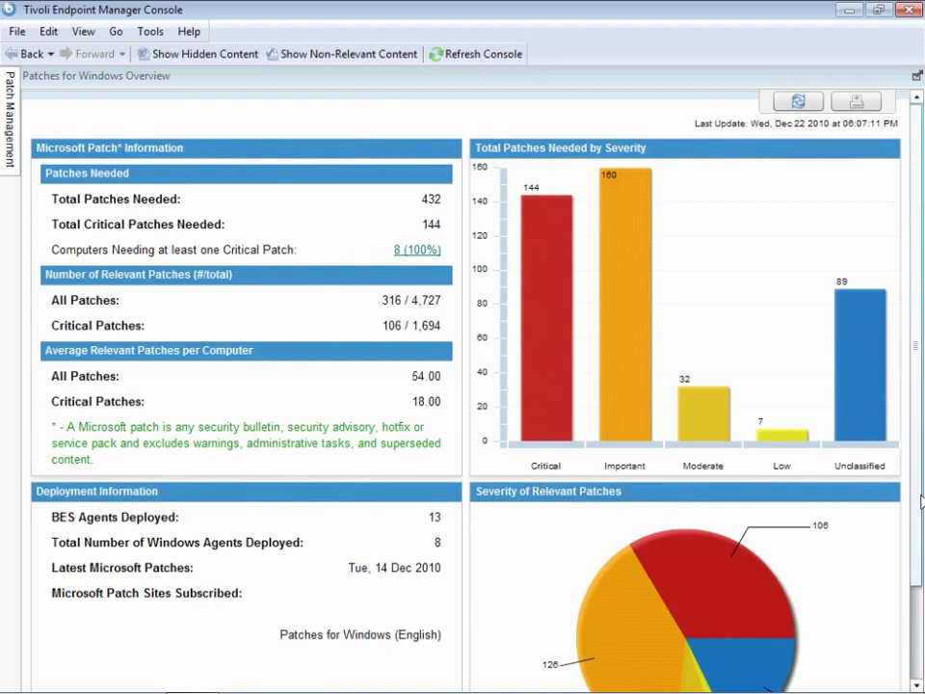
drag(920, 501, 914, 613)
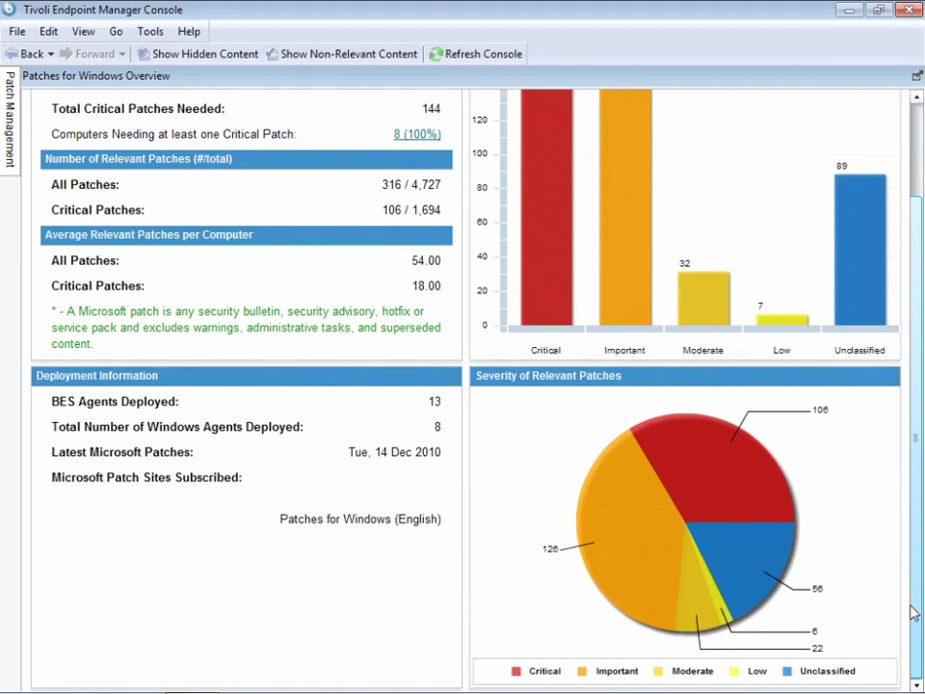
mouse_move(751, 569)
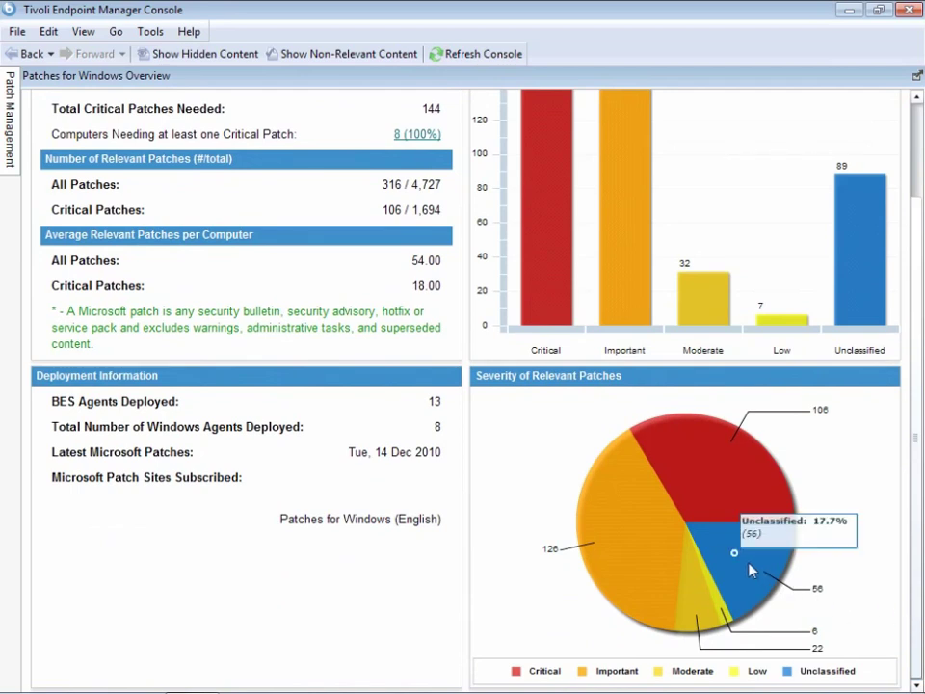
mouse_move(711, 582)
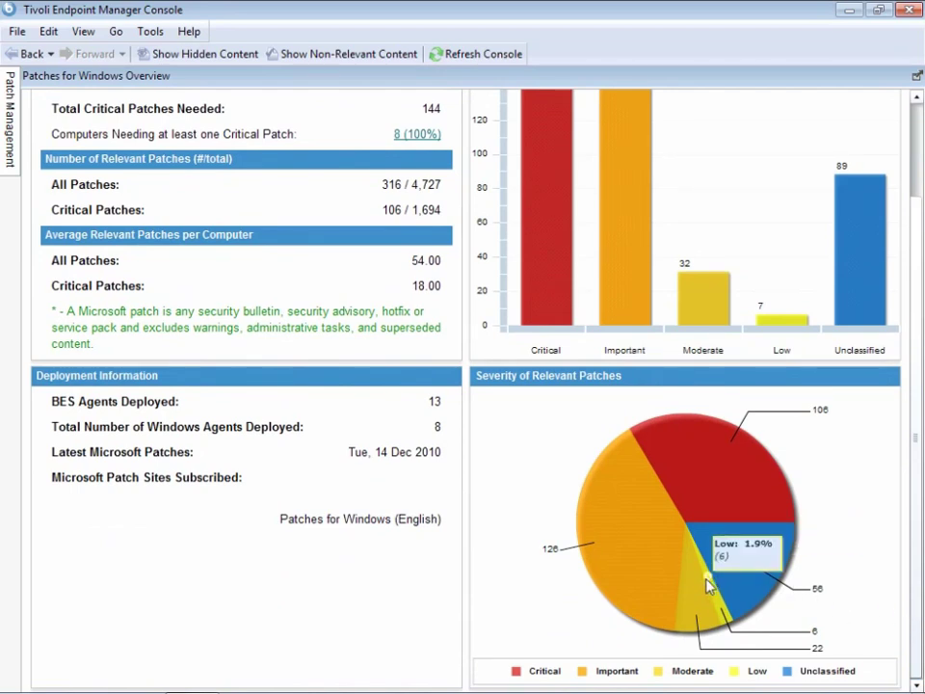
mouse_move(654, 590)
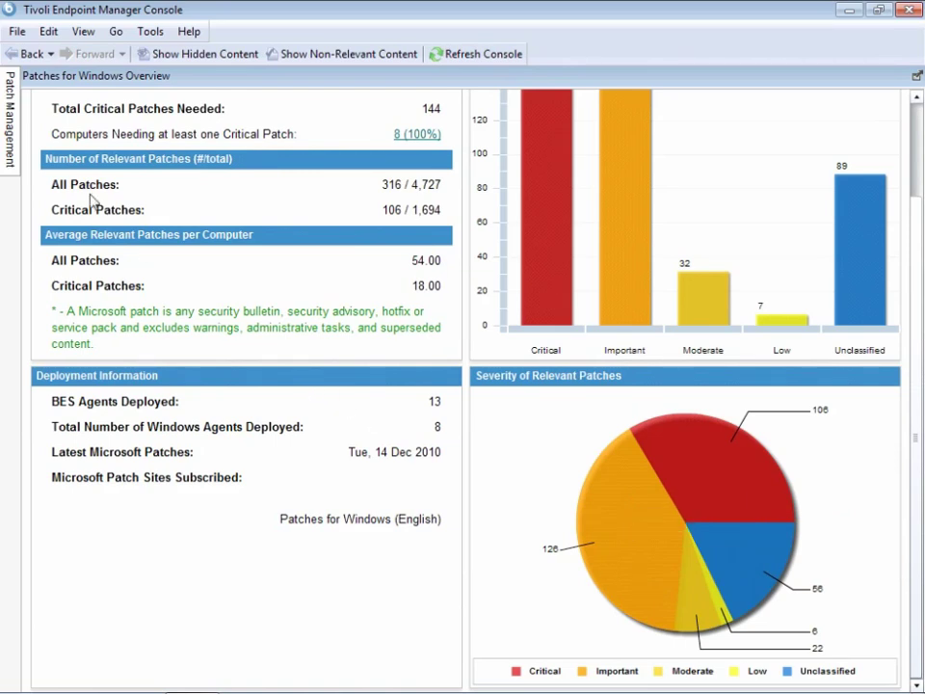
Try the Red Hat RPM Deployment Wizard, then open Linux RPM Patching: Create Minimum Package List.
click(10, 102)
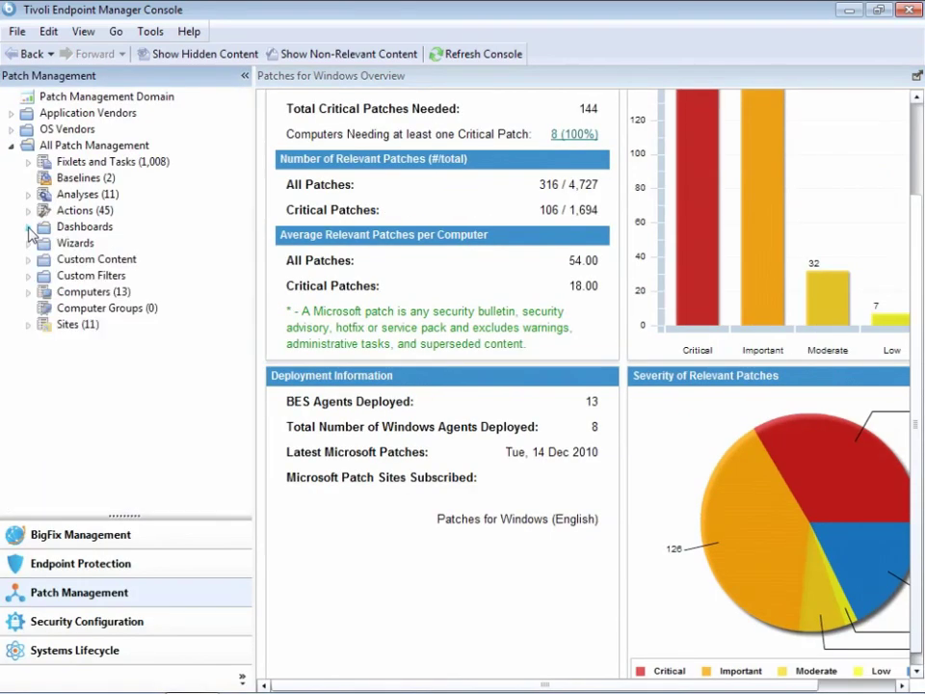
click(12, 130)
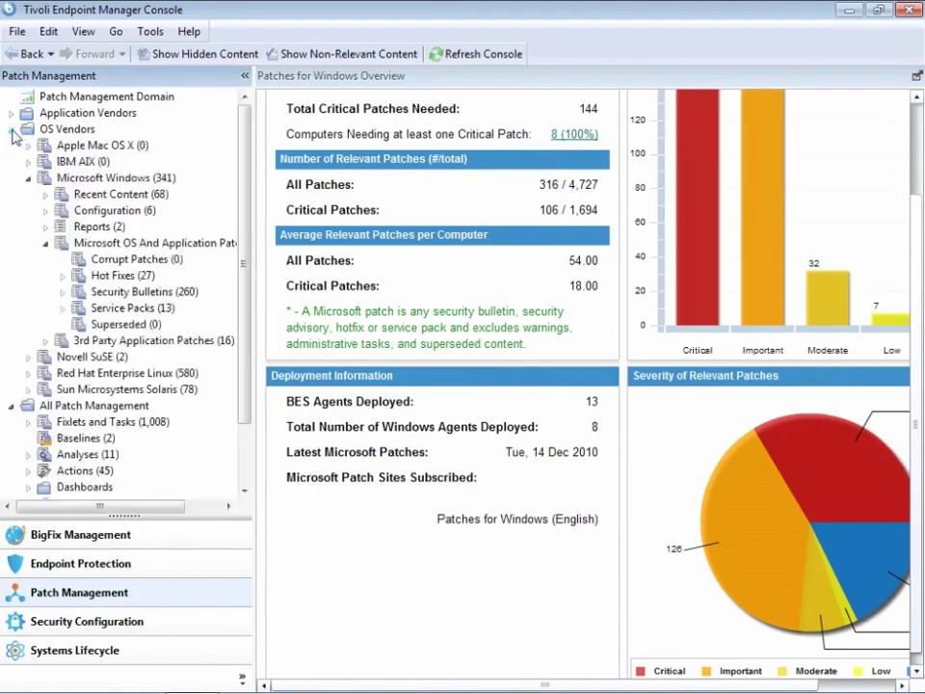
click(30, 180)
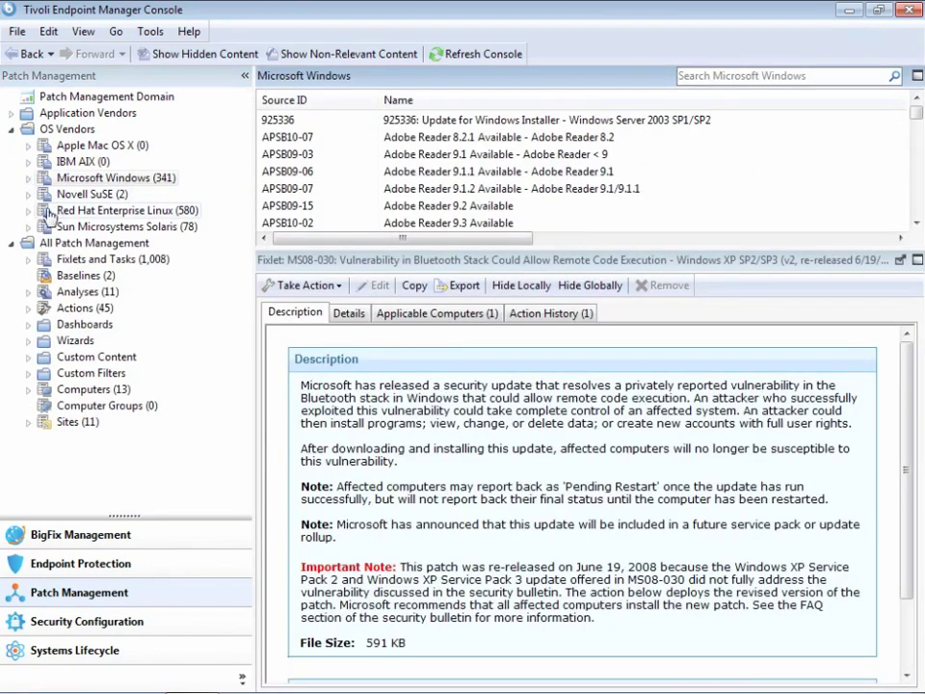
click(28, 211)
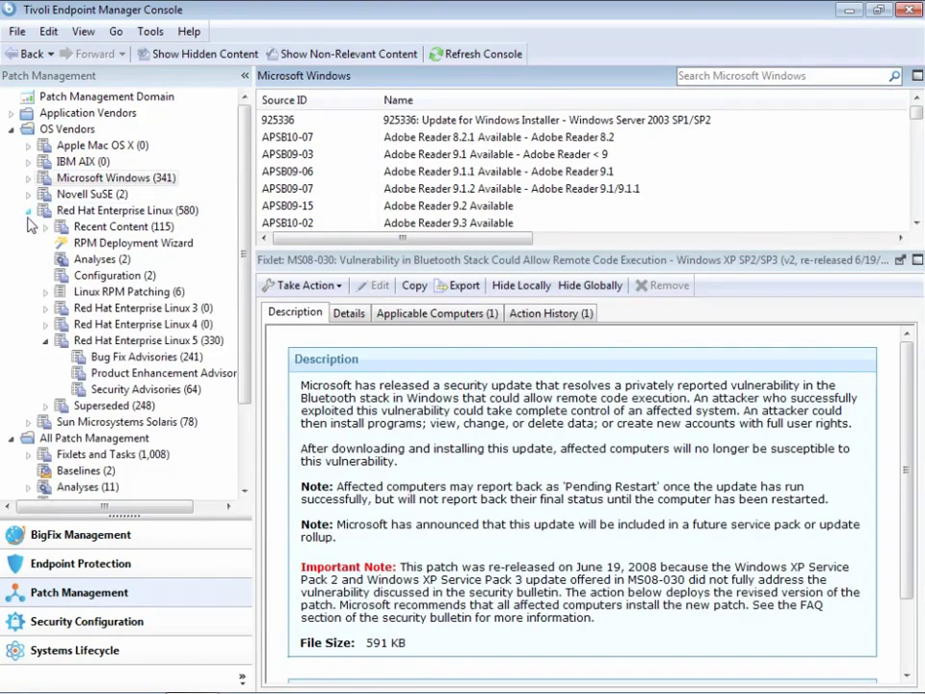
click(103, 247)
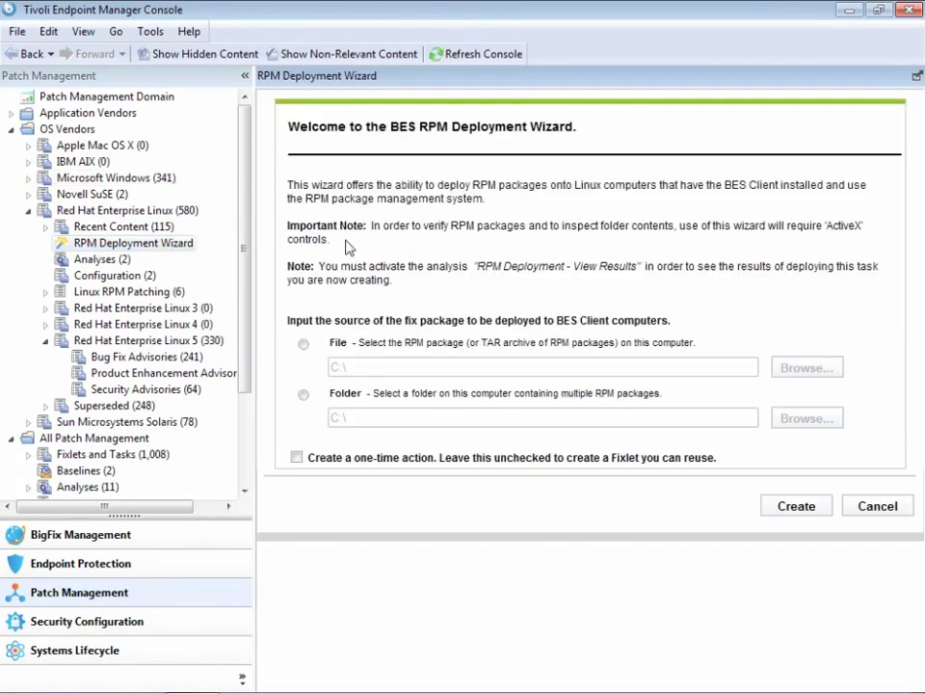
click(304, 345)
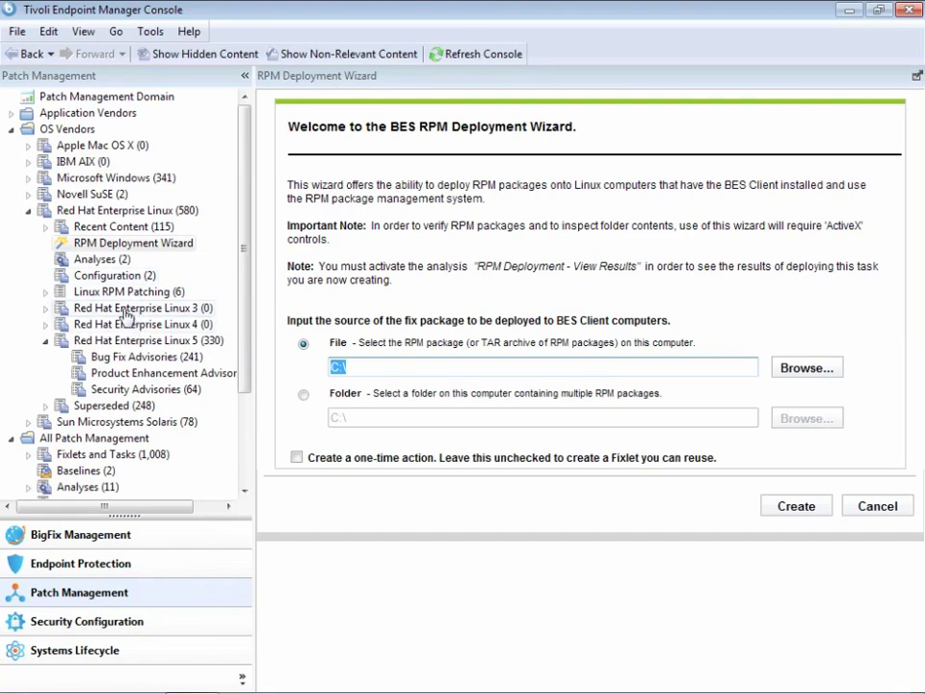
click(47, 292)
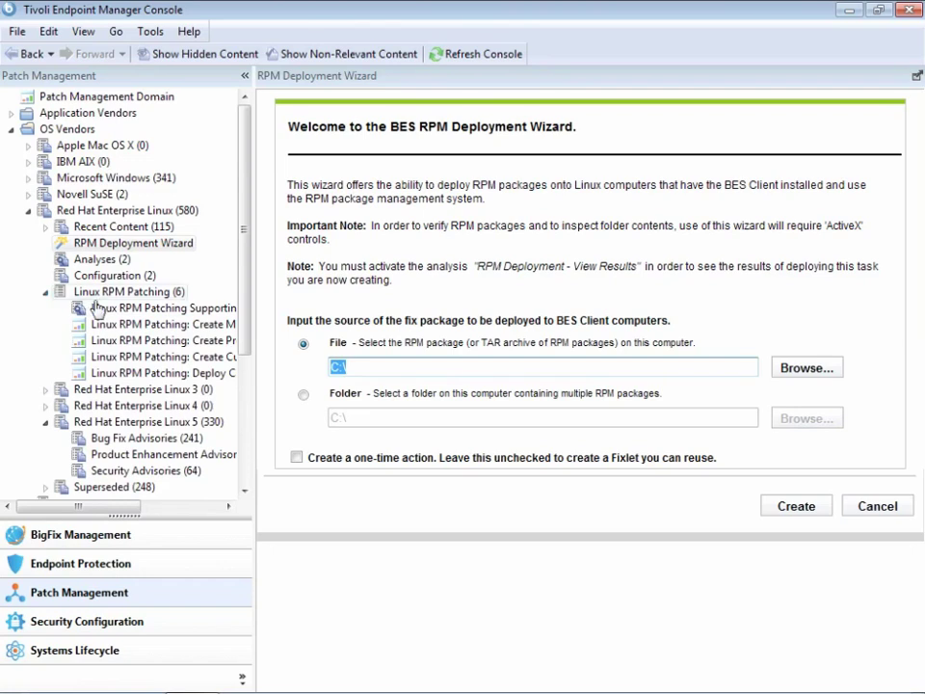
click(142, 328)
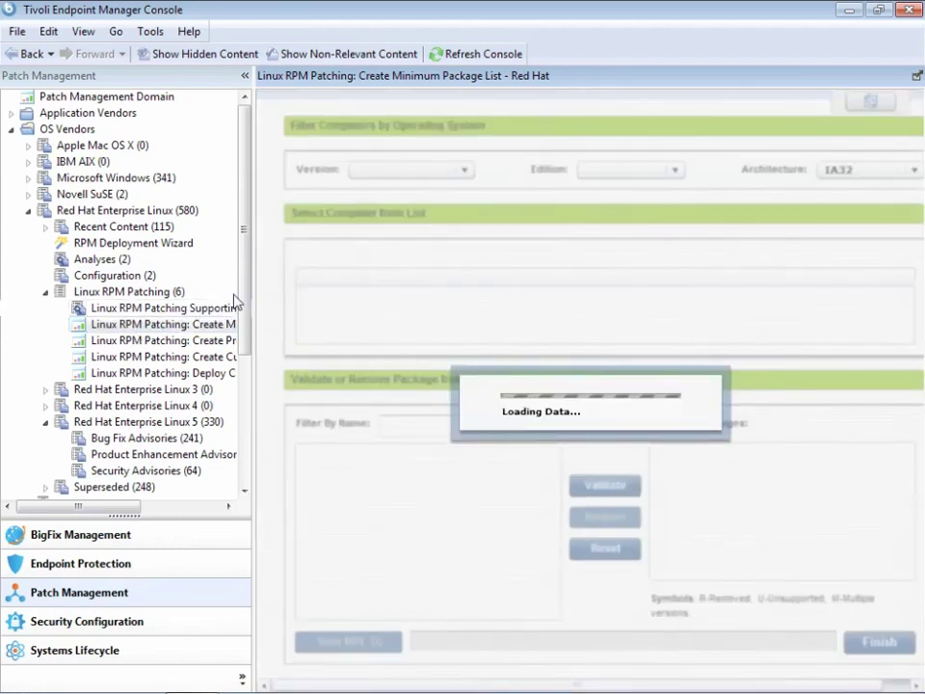
Filter the minimum package list to RHEL5 and IA32, showing one computer with 705 packages.
click(245, 75)
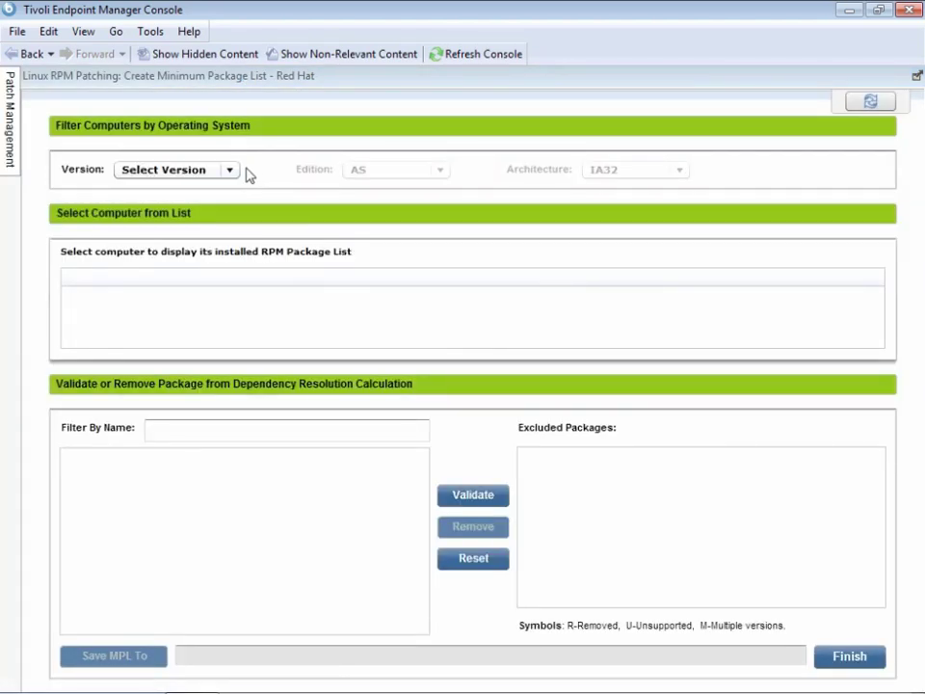
click(230, 171)
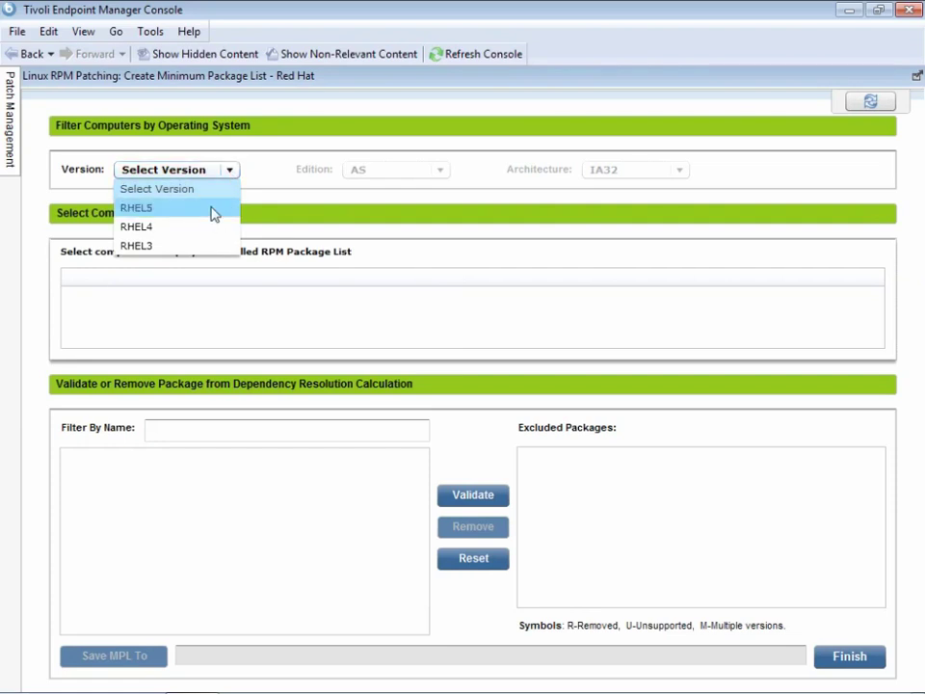
click(214, 209)
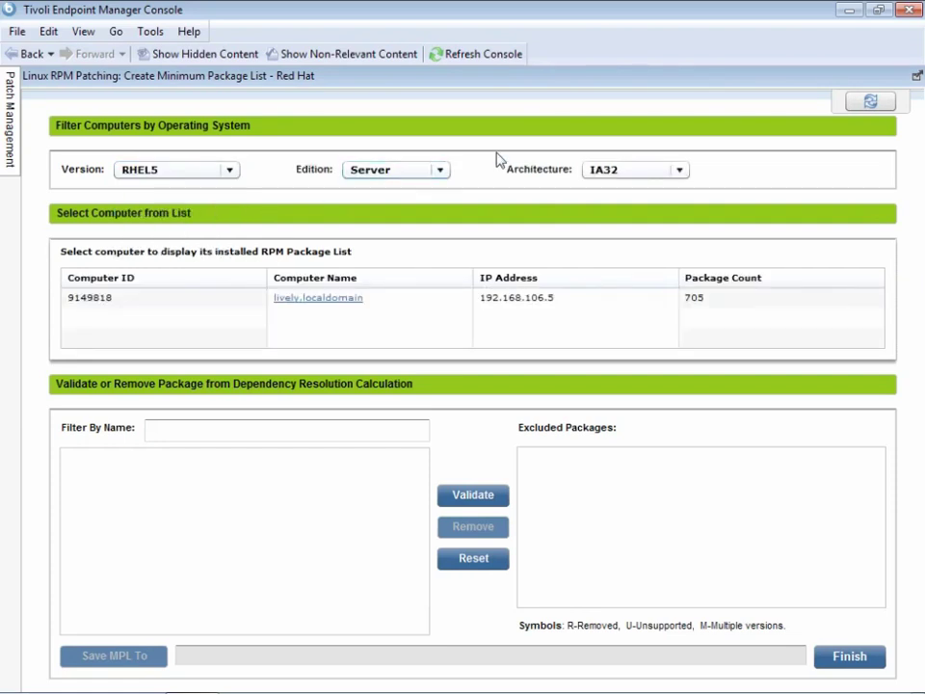
click(680, 172)
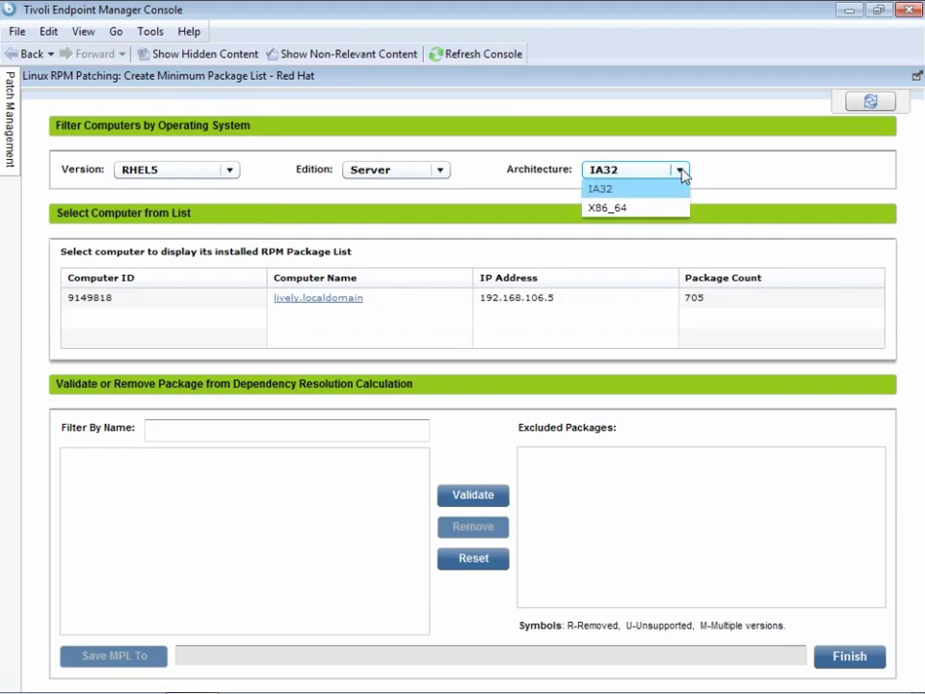
click(681, 172)
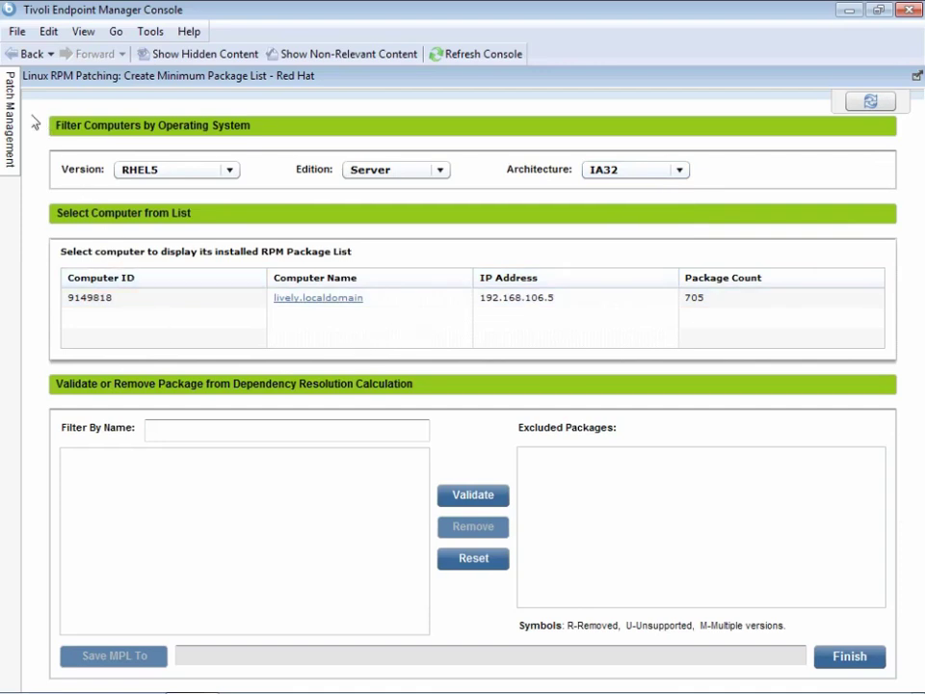
click(12, 87)
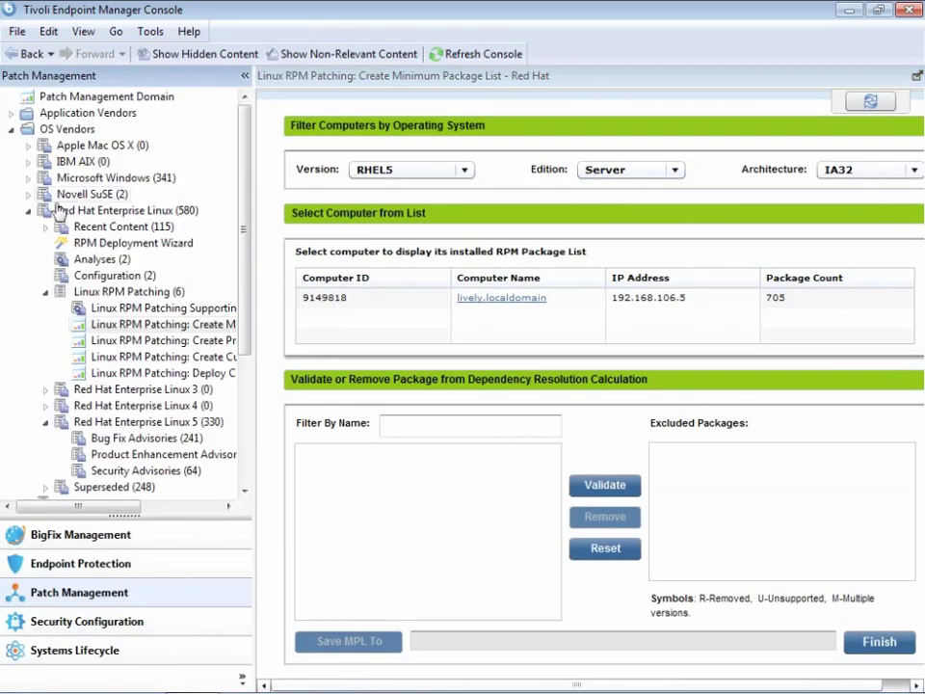
Leave the Red Hat content and launch the Microsoft Patch Rollback Task Wizard from Microsoft Windows Wizards.
click(29, 204)
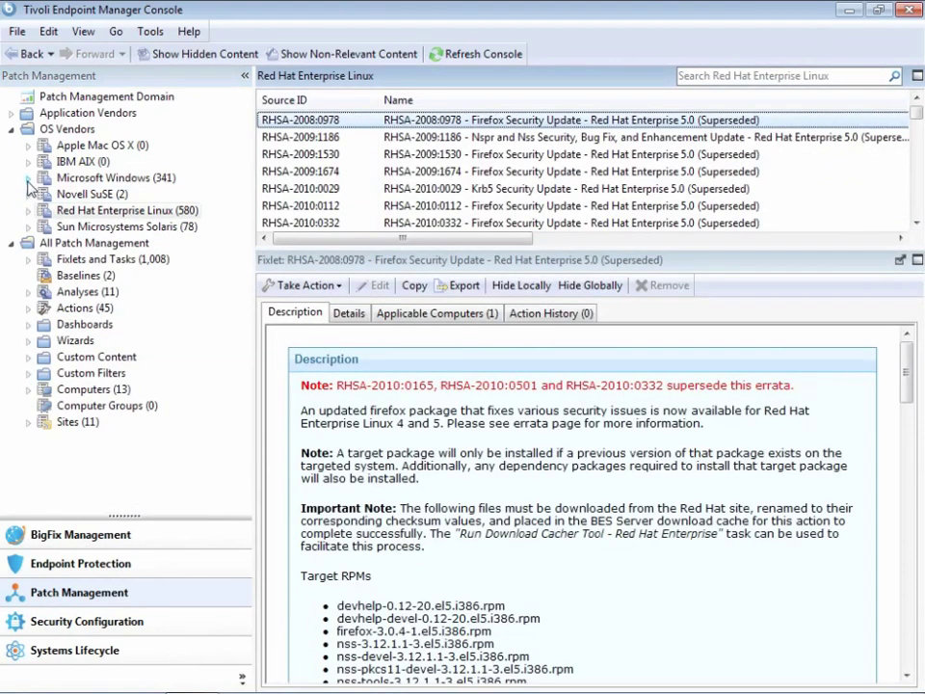
click(29, 178)
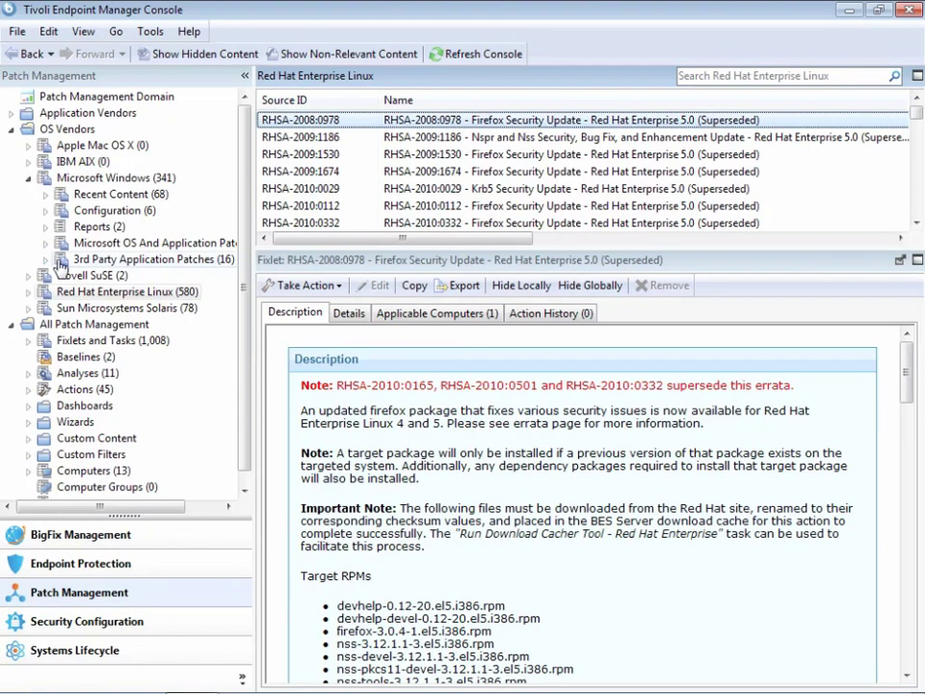
double_click(77, 423)
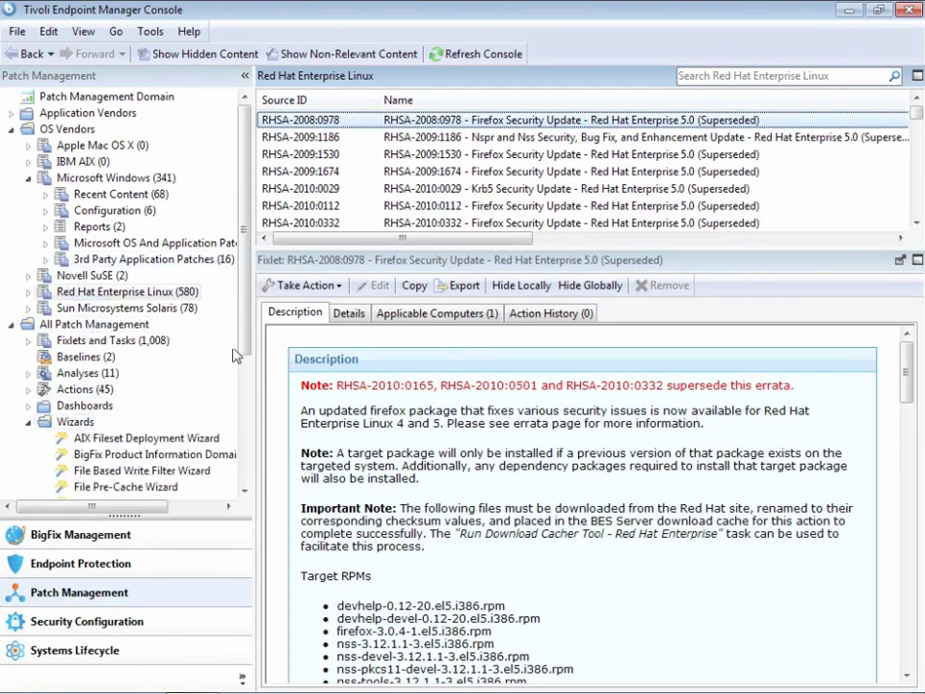
drag(244, 330, 251, 471)
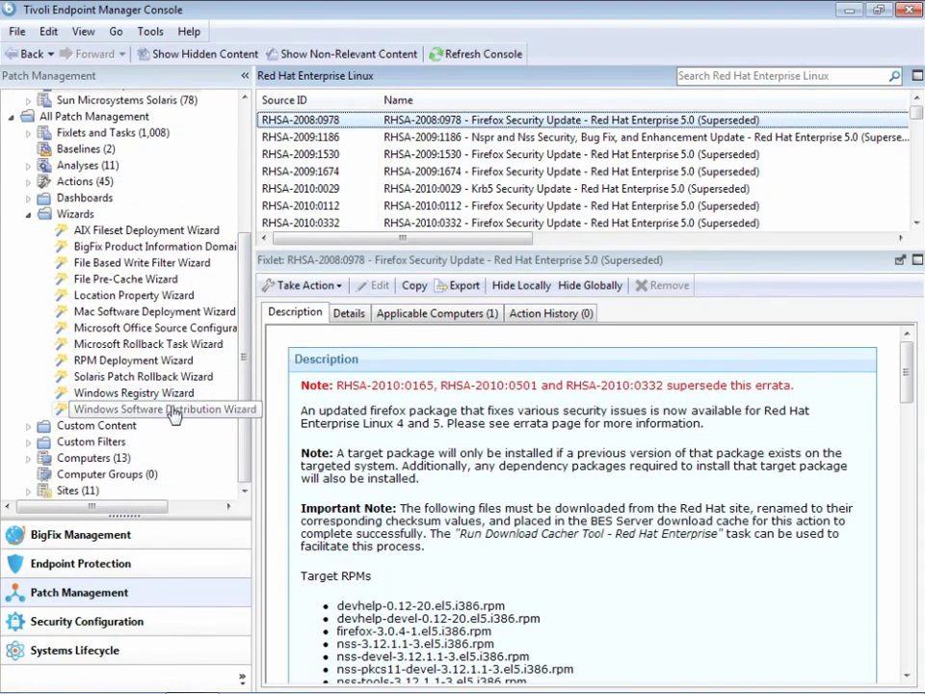
click(170, 348)
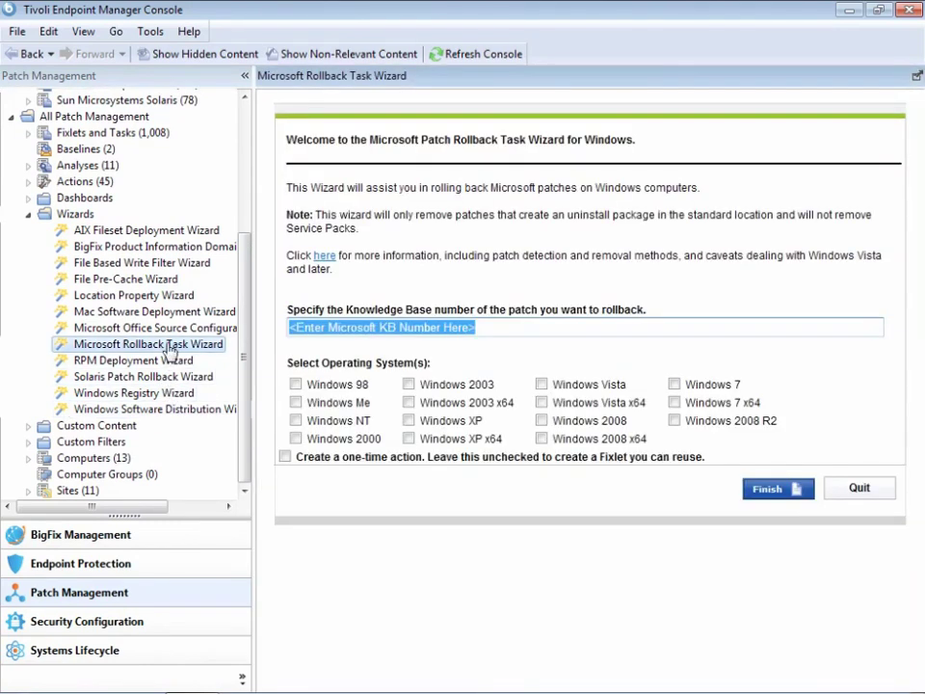